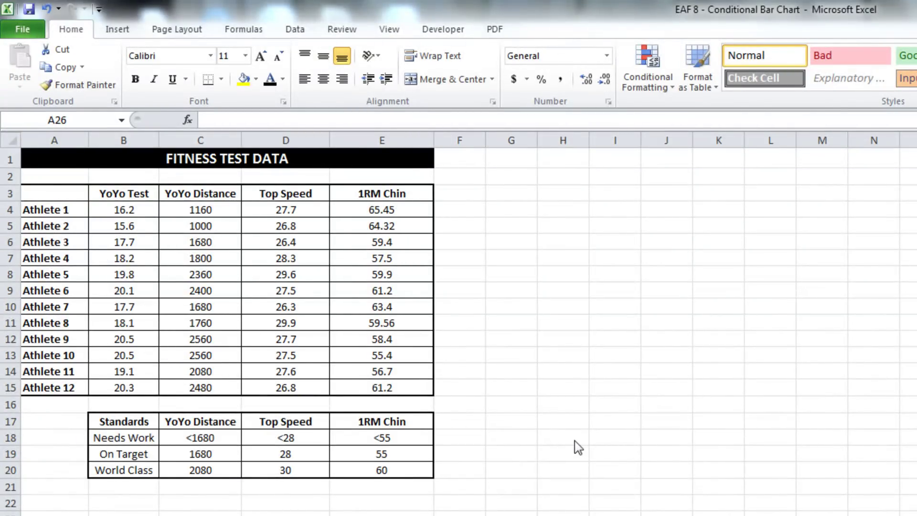
# Add a List data validation to G3 sourced from the test headers =$C$3:$E$3.
pyautogui.click(515, 197)
pyautogui.click(296, 29)
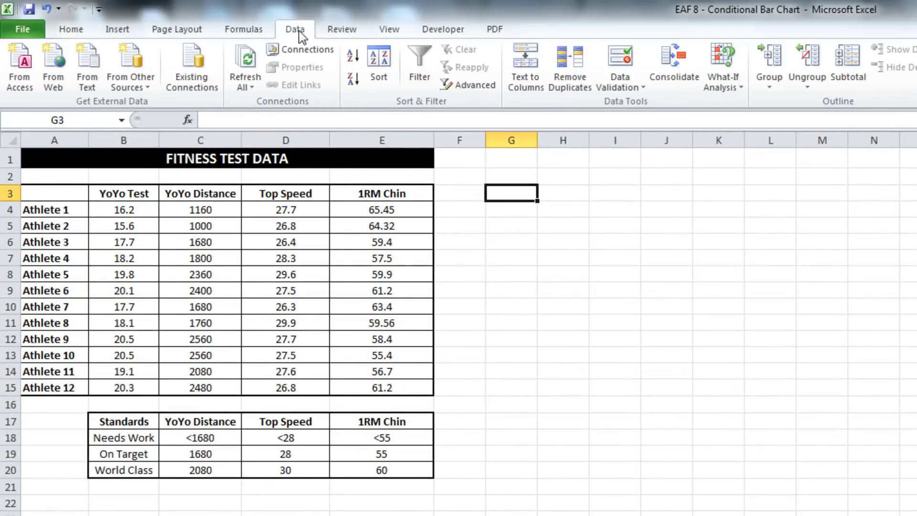
pyautogui.click(621, 86)
pyautogui.click(631, 109)
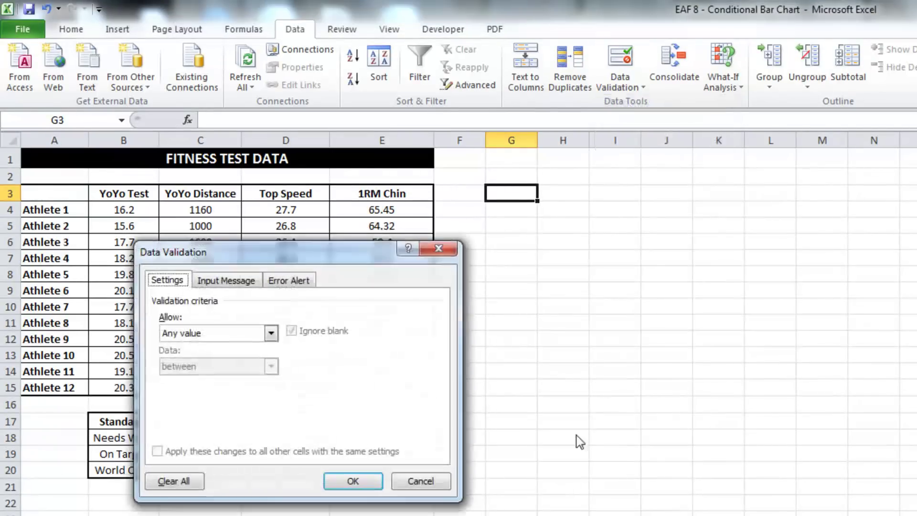
pyautogui.click(271, 333)
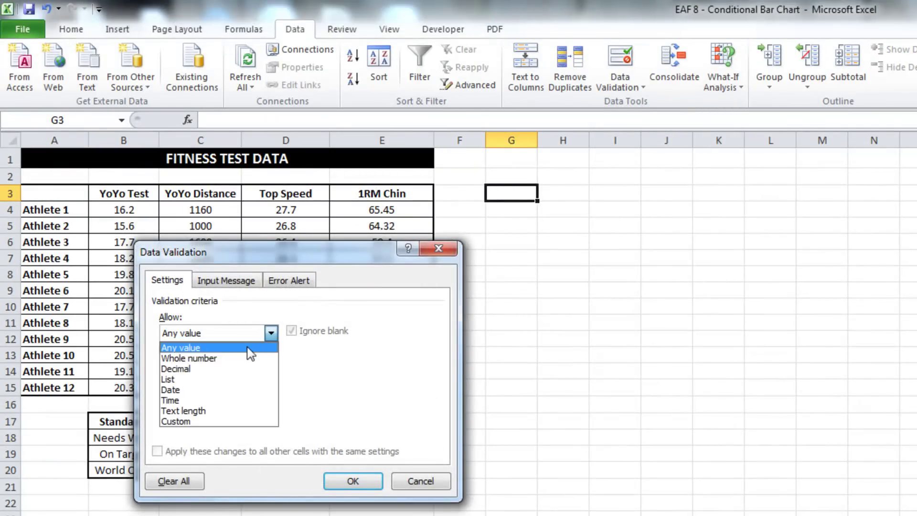
pyautogui.click(196, 379)
pyautogui.click(240, 404)
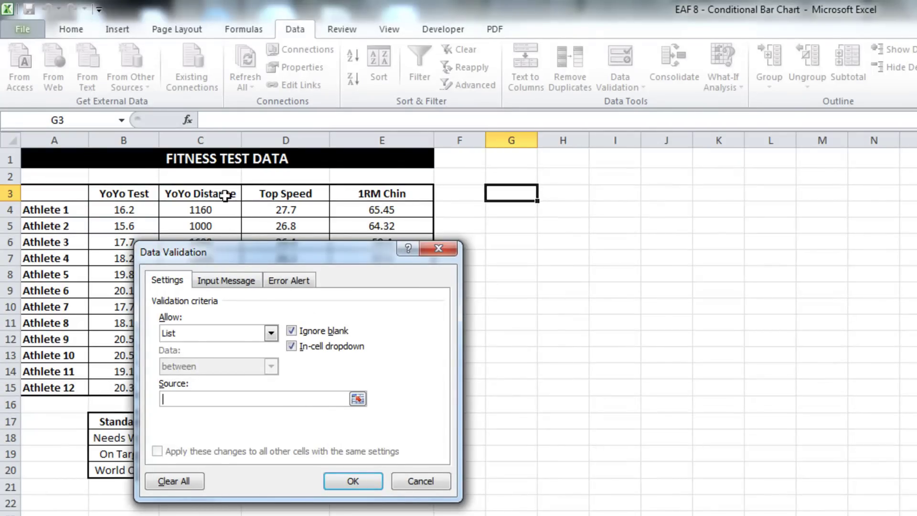
pyautogui.moveTo(190, 195); pyautogui.dragTo(382, 194)
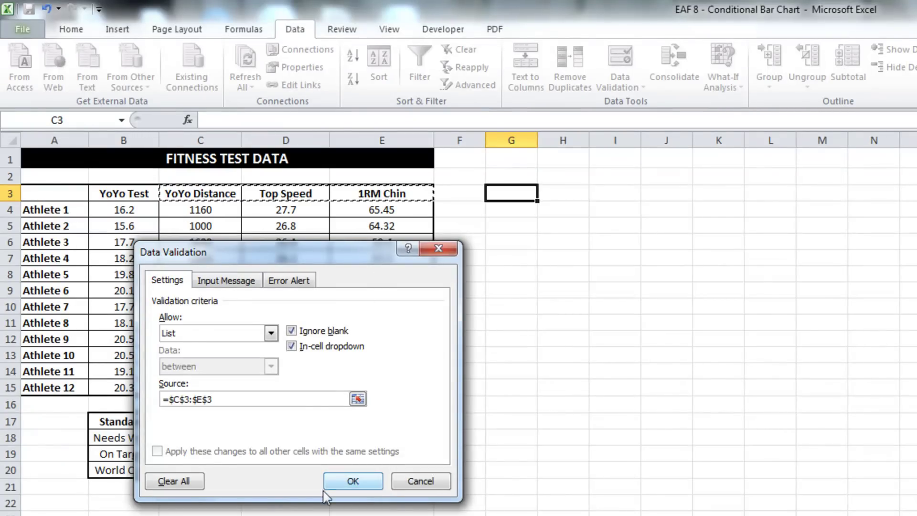
pyautogui.click(347, 482)
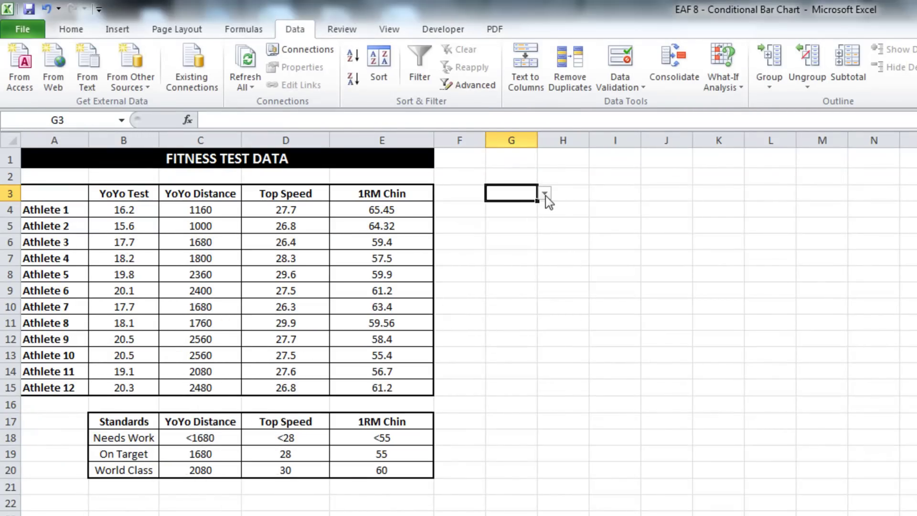
# Try YoYo Distance and Top Speed in the G3 dropdown, settle on 1RM Chin, and widen column G.
pyautogui.click(544, 193)
pyautogui.click(538, 207)
pyautogui.click(527, 241)
pyautogui.click(525, 196)
pyautogui.click(545, 193)
pyautogui.click(513, 217)
pyautogui.click(544, 193)
pyautogui.click(520, 228)
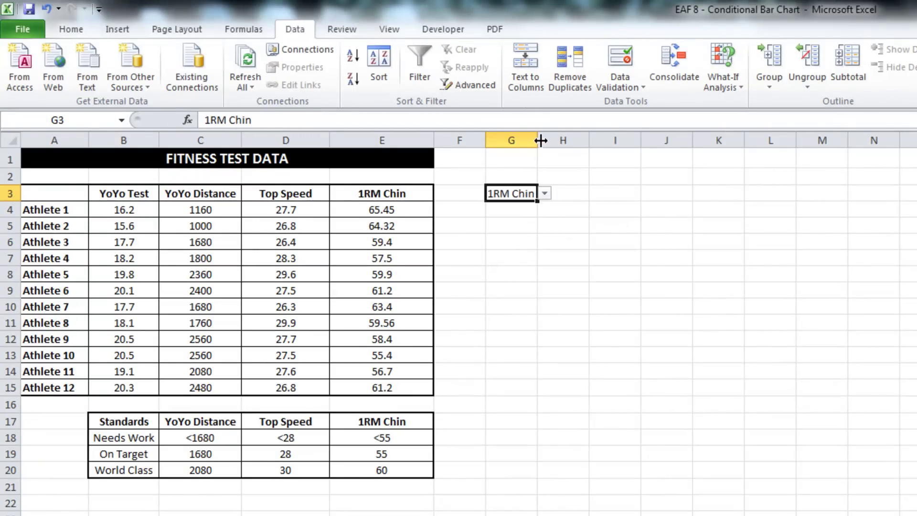
pyautogui.moveTo(537, 139); pyautogui.dragTo(567, 141)
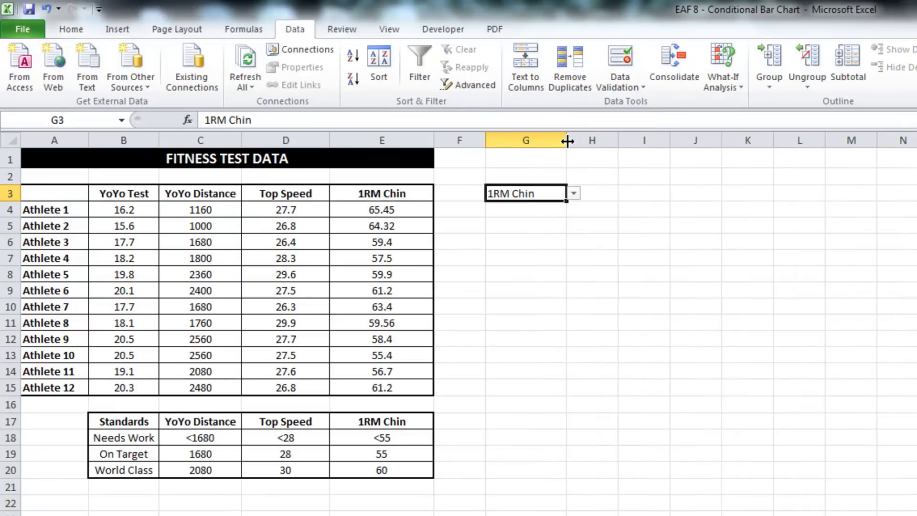
pyautogui.click(526, 210)
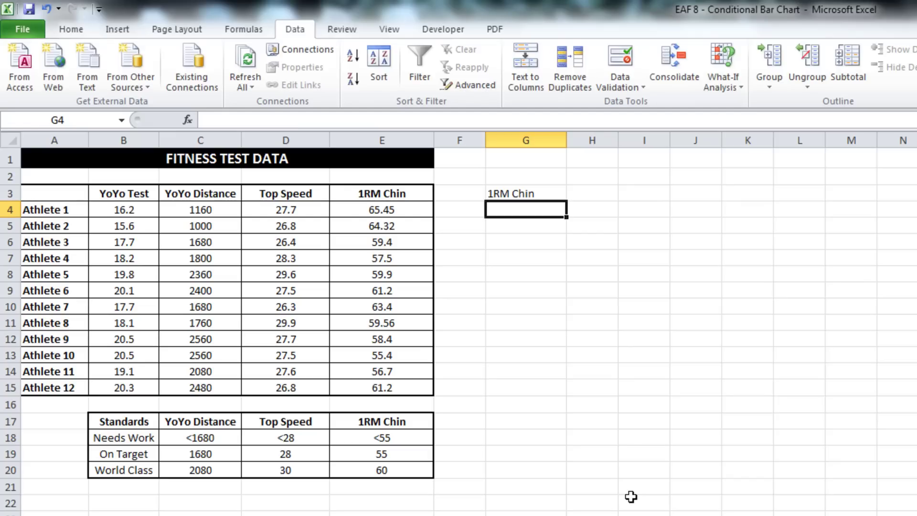
# Enter =HLOOKUP($G$3,$C$3:$E$15,2,FALSE) in G4 and fill it down to G15.
pyautogui.write('=hlookup')
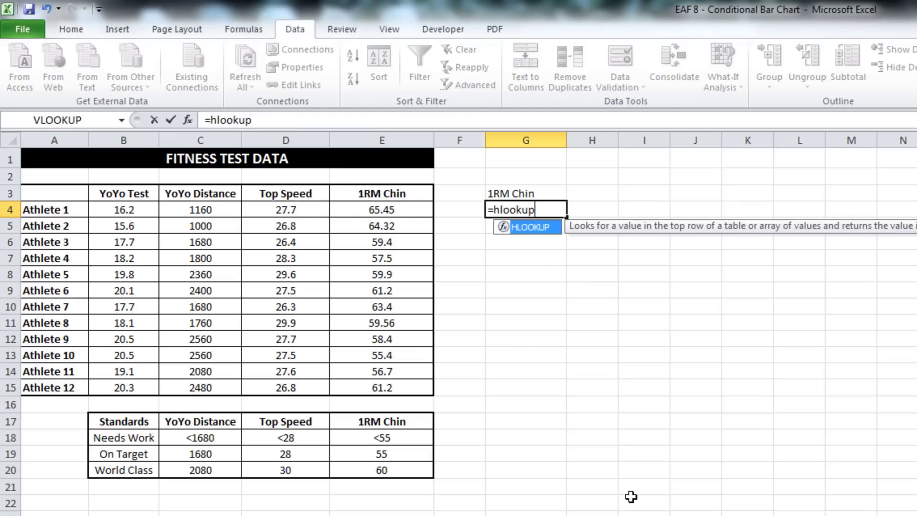
pyautogui.write('(')
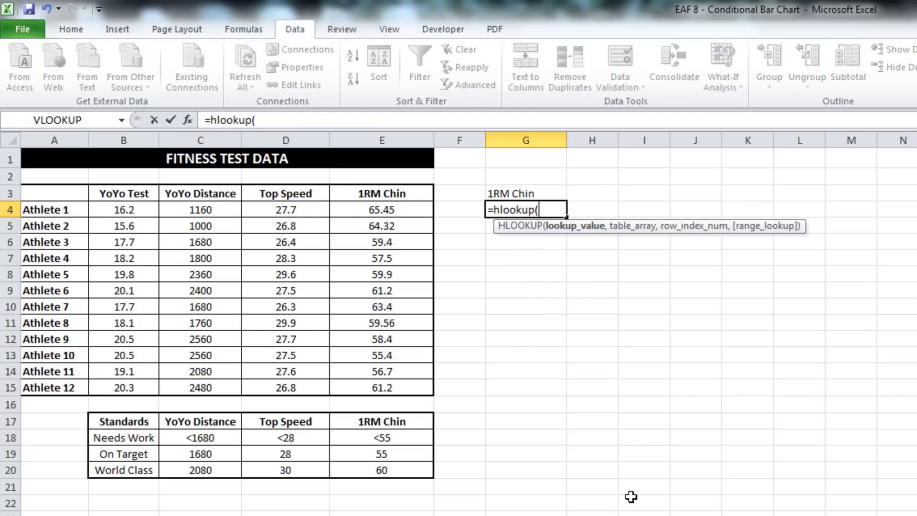
pyautogui.click(513, 193)
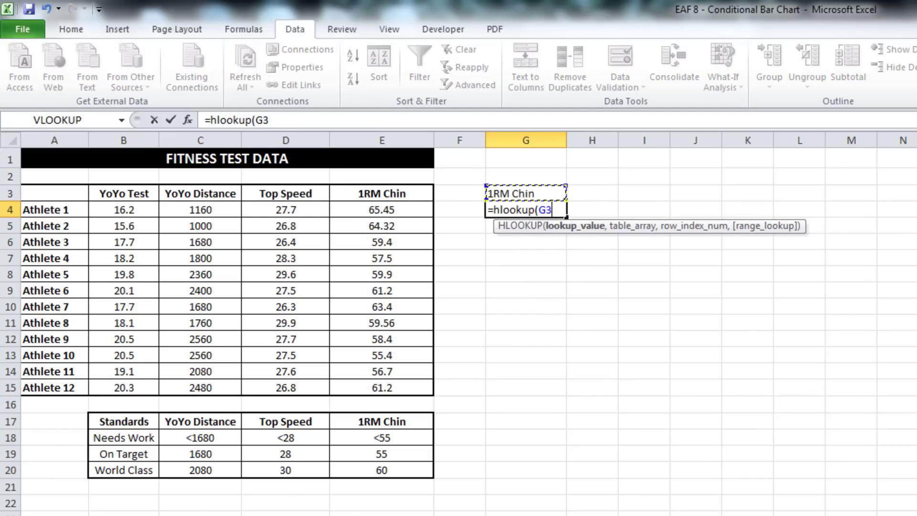
pyautogui.press('F4')
pyautogui.write(',')
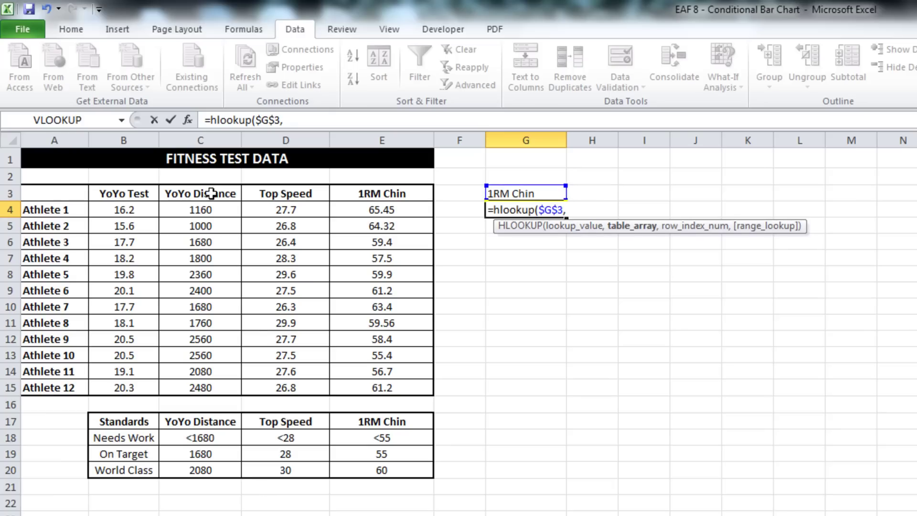
pyautogui.moveTo(201, 194); pyautogui.dragTo(393, 385)
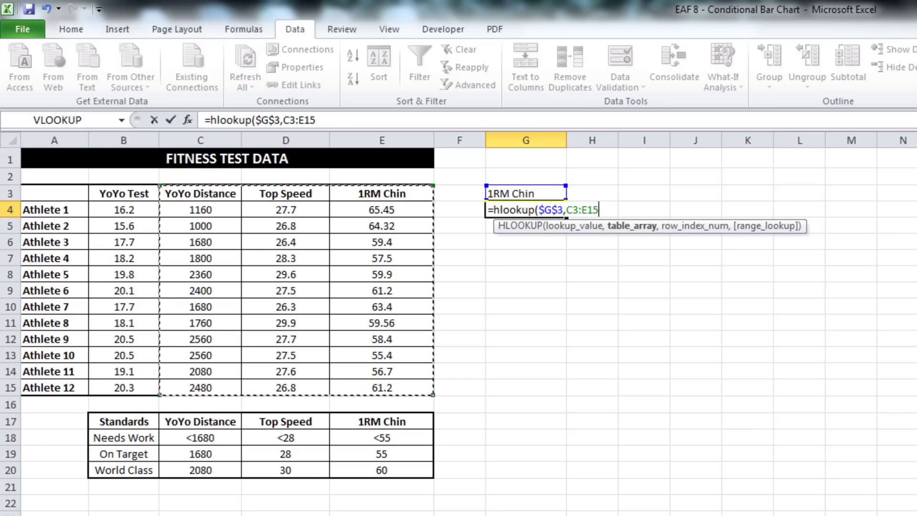
pyautogui.press('F4')
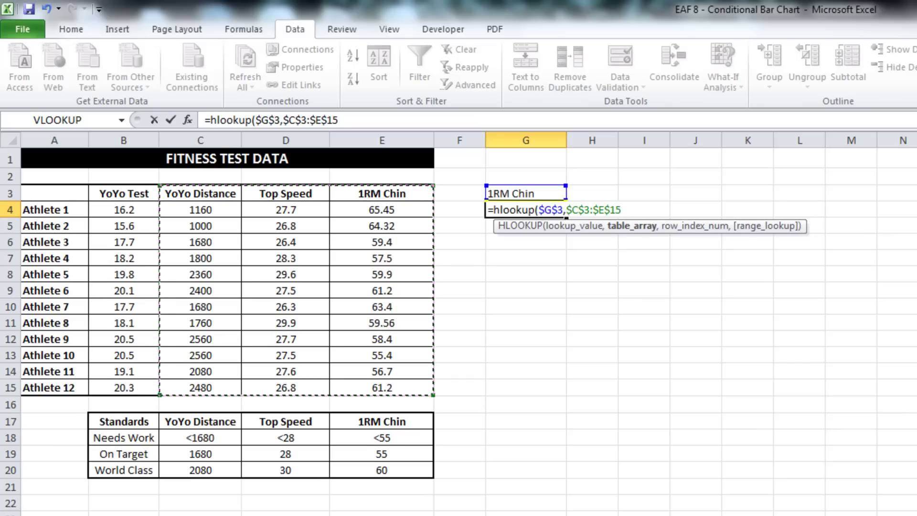
pyautogui.write(',')
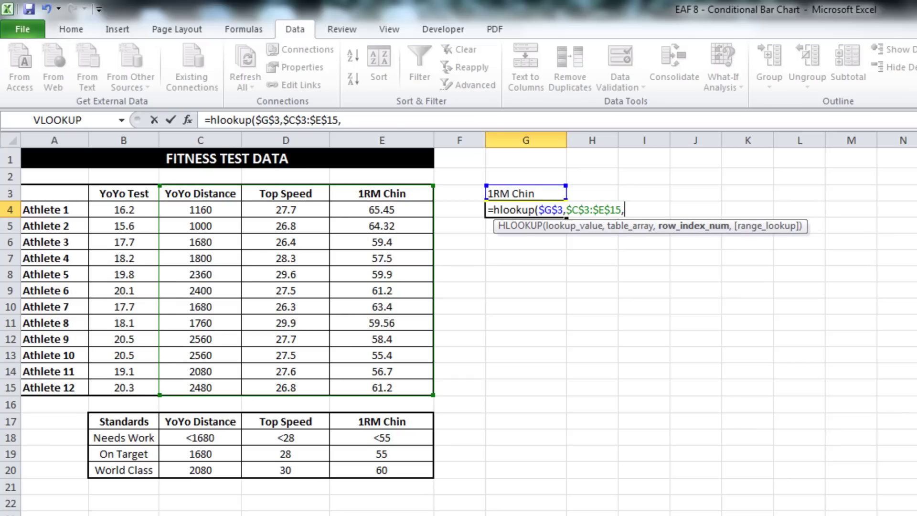
pyautogui.write('2,false)')
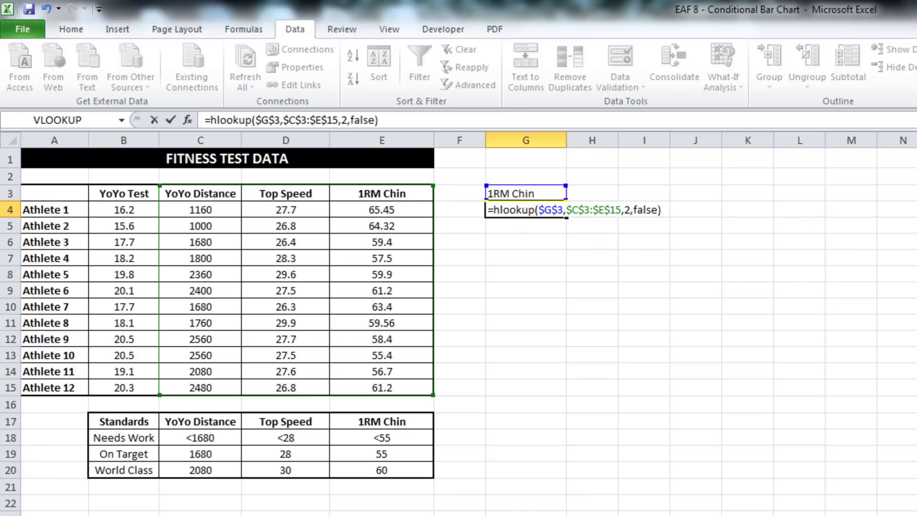
pyautogui.press('Return')
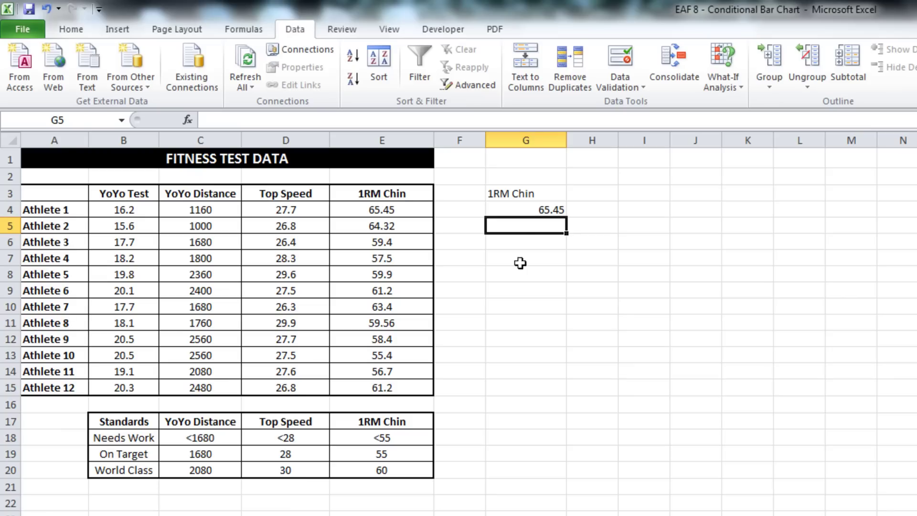
pyautogui.click(531, 210)
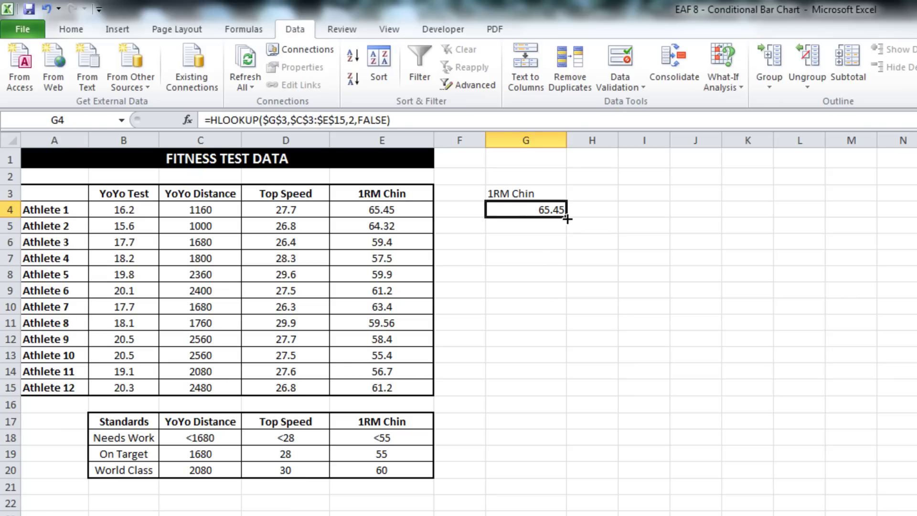
pyautogui.moveTo(566, 217); pyautogui.dragTo(575, 405)
# Change the HLOOKUP row index to 3 in G5 and to 4 in G6.
pyautogui.click(537, 226)
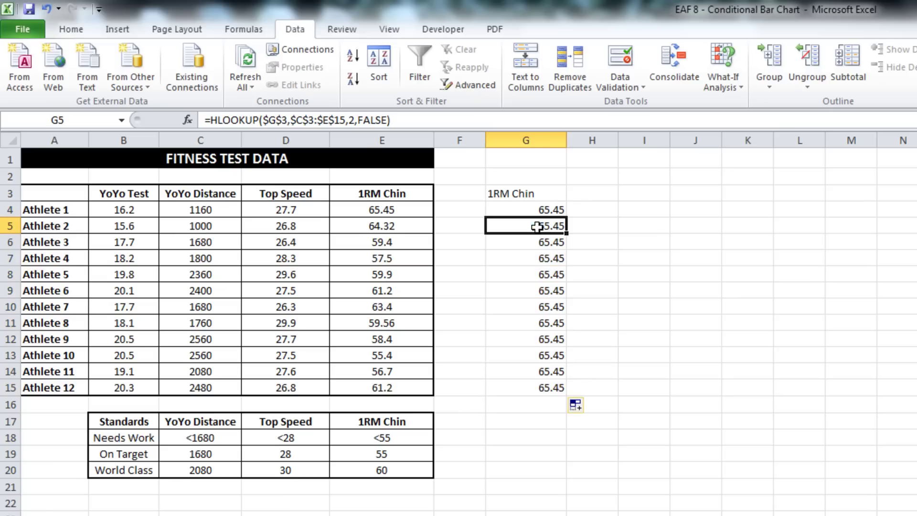
pyautogui.click(354, 120)
pyautogui.press('BackSpace')
pyautogui.write('3')
pyautogui.press('Return')
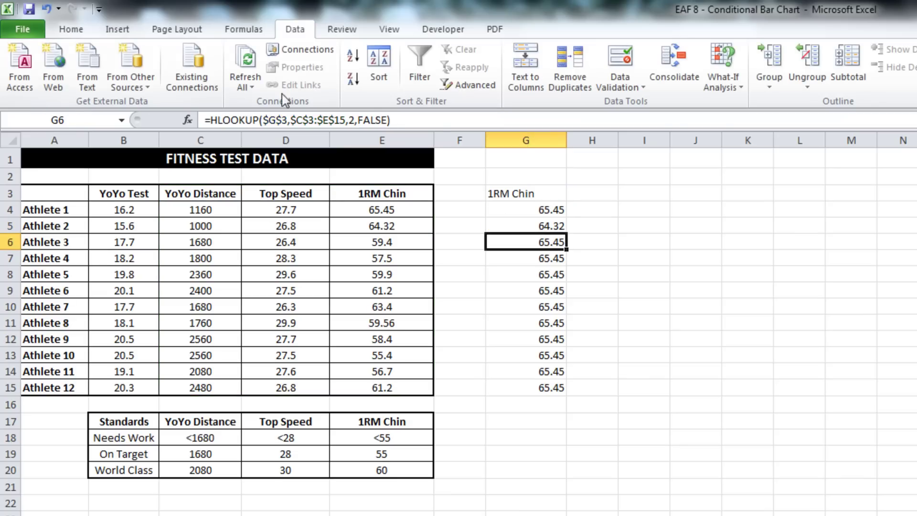
pyautogui.click(354, 120)
pyautogui.press('BackSpace')
pyautogui.write('4')
pyautogui.press('Return')
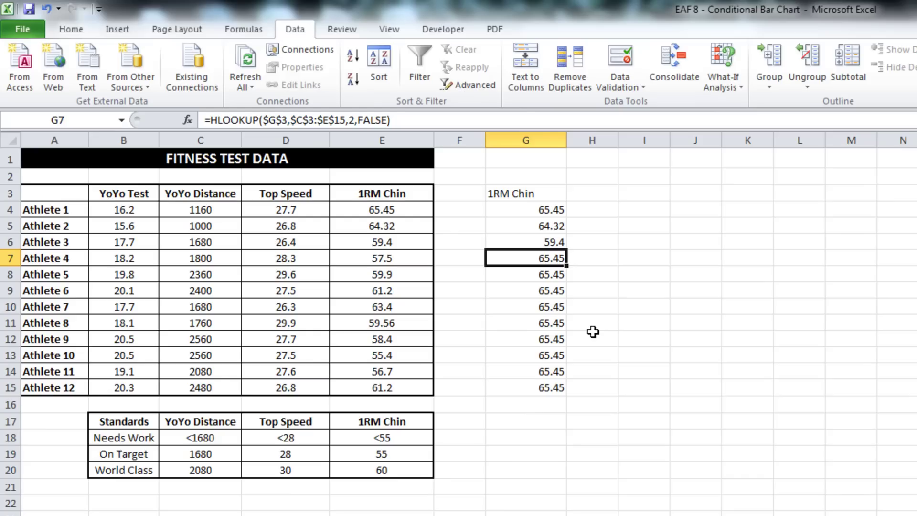
# Replace G4's fixed row index with ROWS(F$3:F4) and fill the formula down to G15.
pyautogui.click(540, 209)
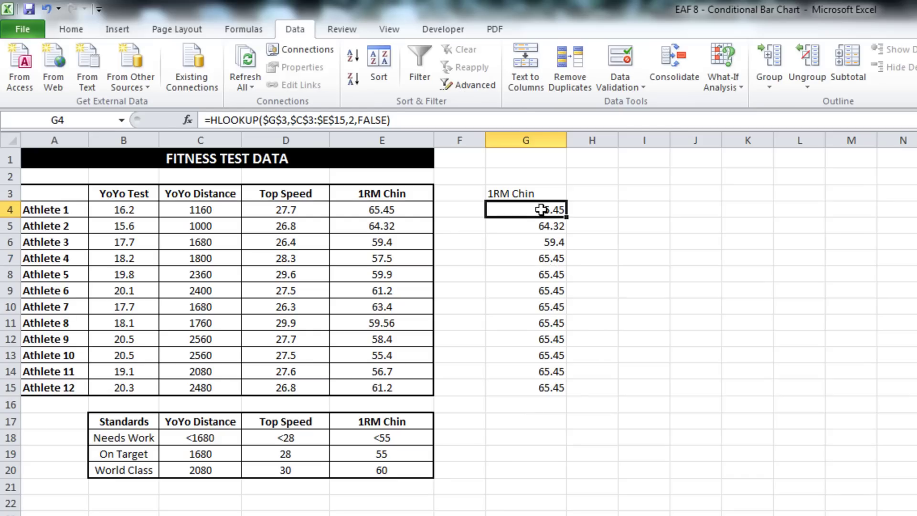
pyautogui.click(356, 119)
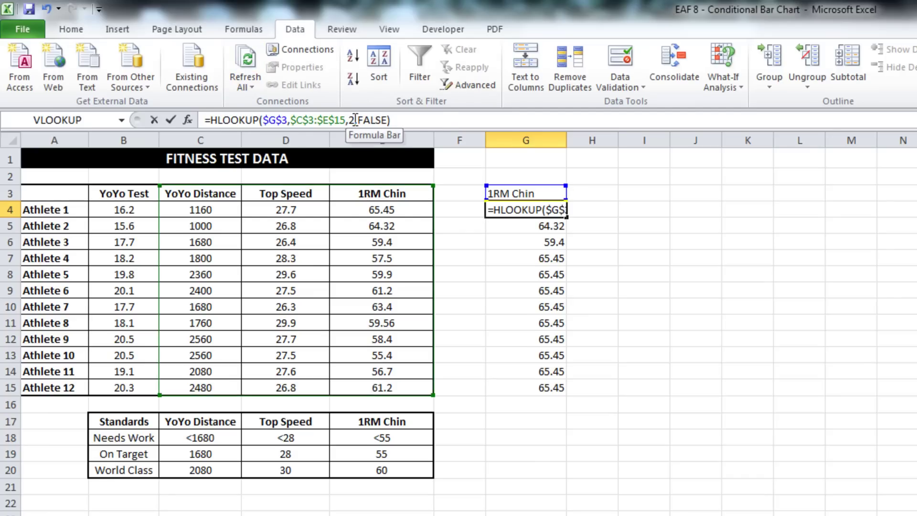
pyautogui.press('BackSpace')
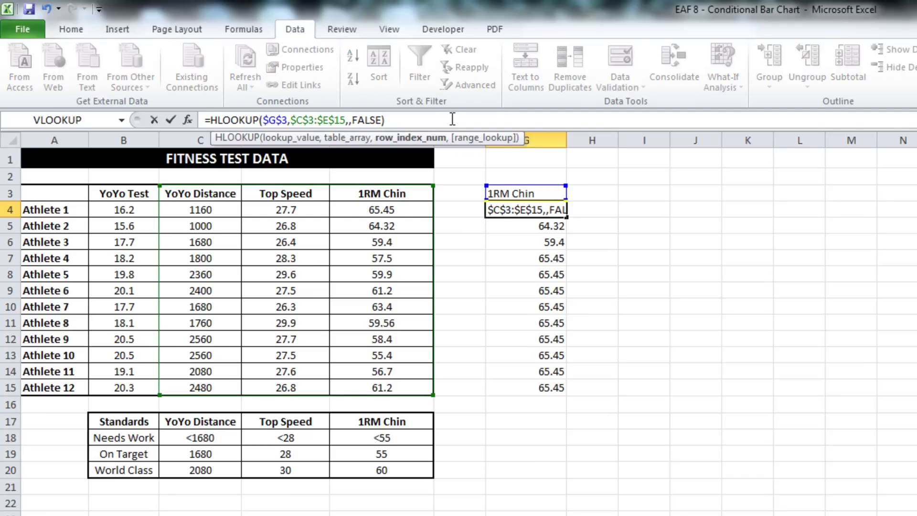
pyautogui.write('rows')
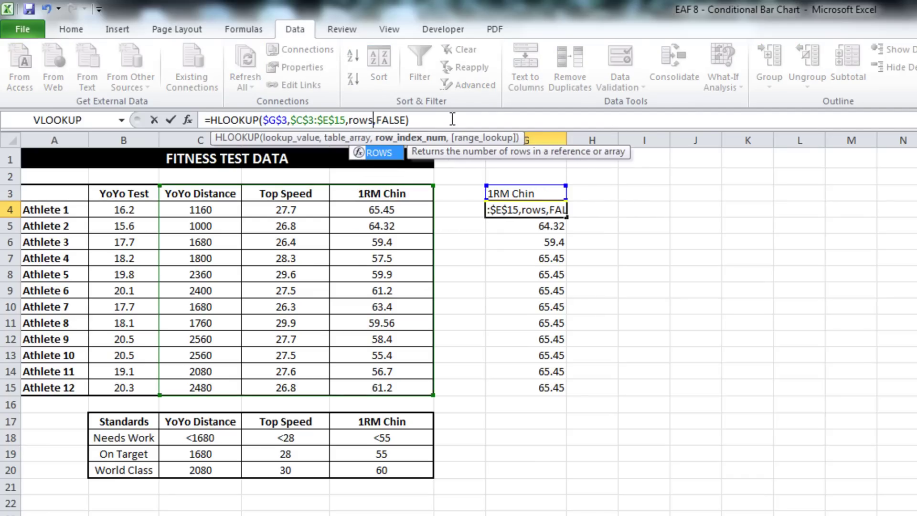
pyautogui.write('(')
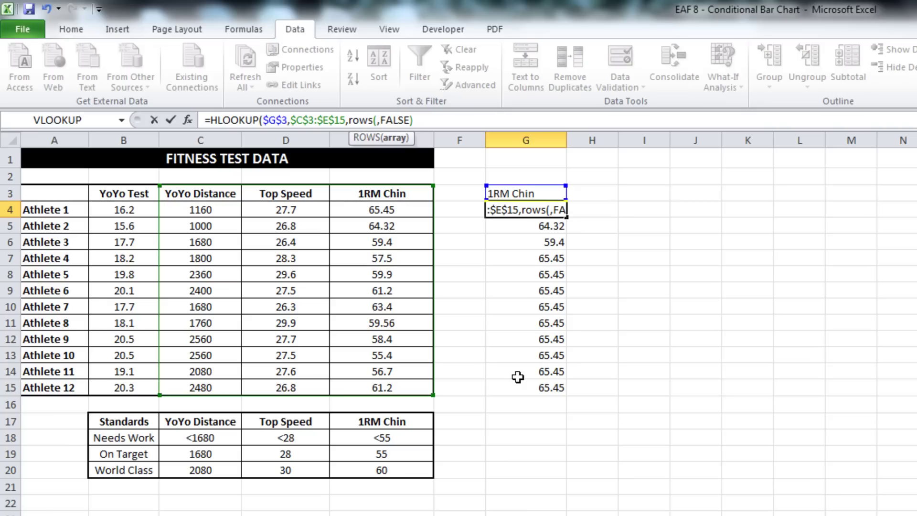
pyautogui.moveTo(463, 191); pyautogui.dragTo(466, 207)
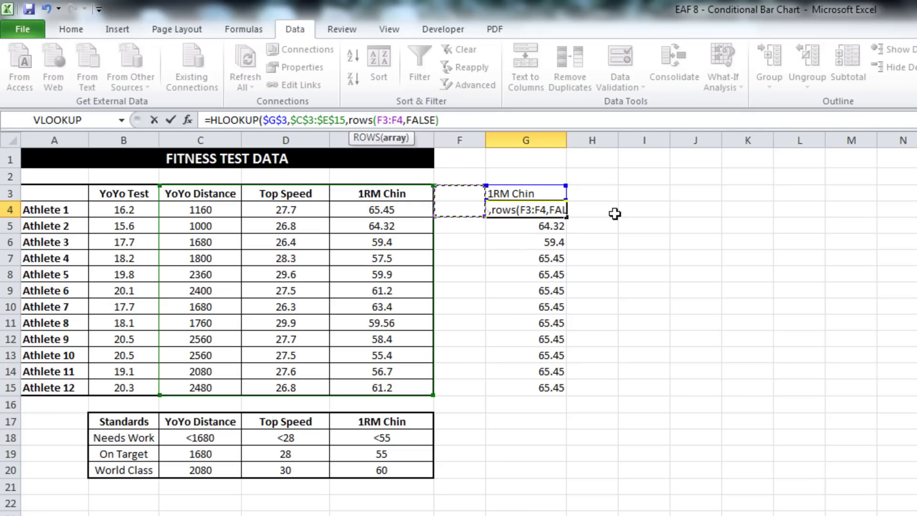
pyautogui.write(')')
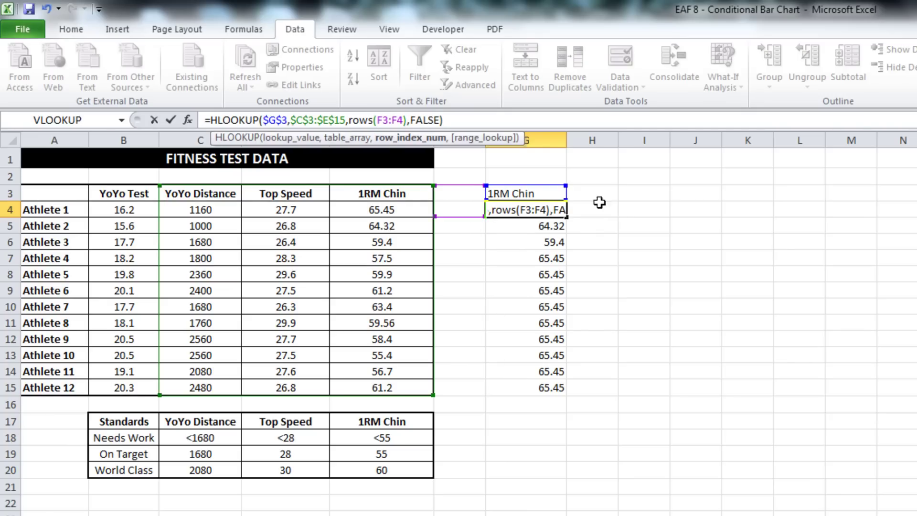
pyautogui.press('Left')
pyautogui.press('Left')
pyautogui.press('Left')
pyautogui.press('Left')
pyautogui.press('Left')
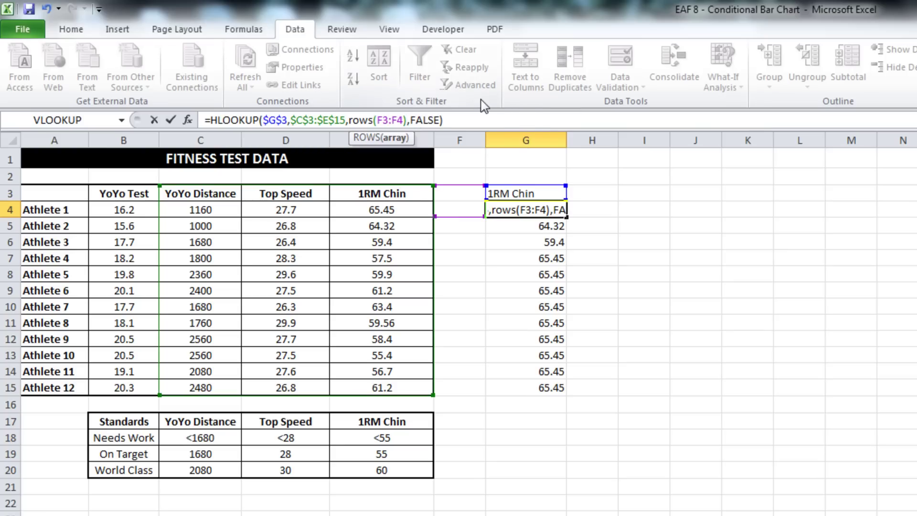
pyautogui.write('$')
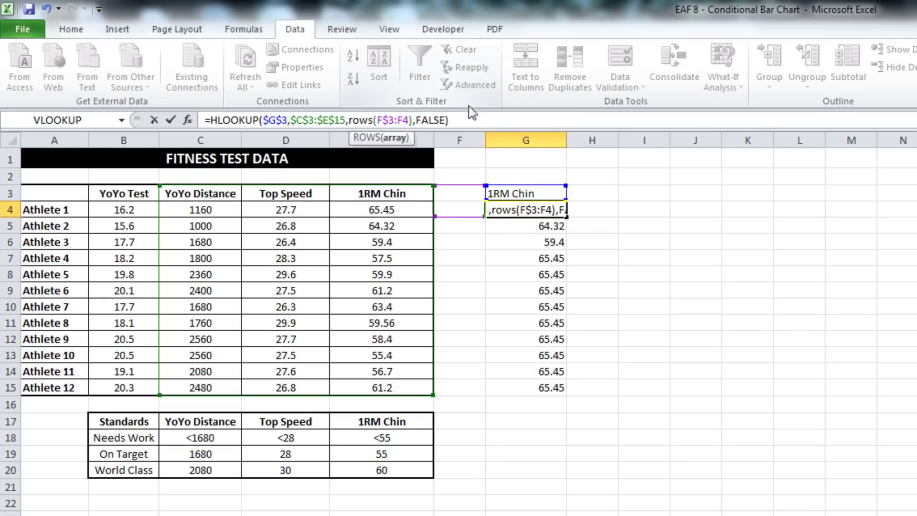
pyautogui.click(652, 127)
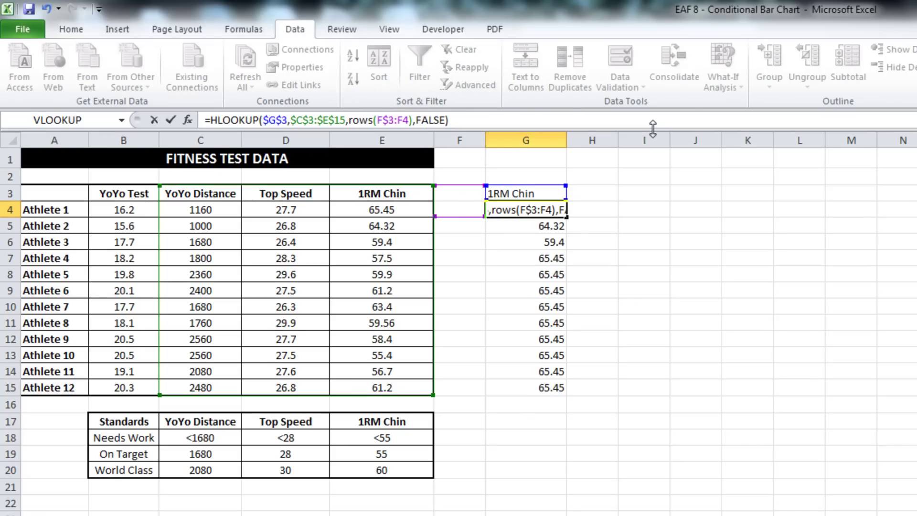
pyautogui.press('Return')
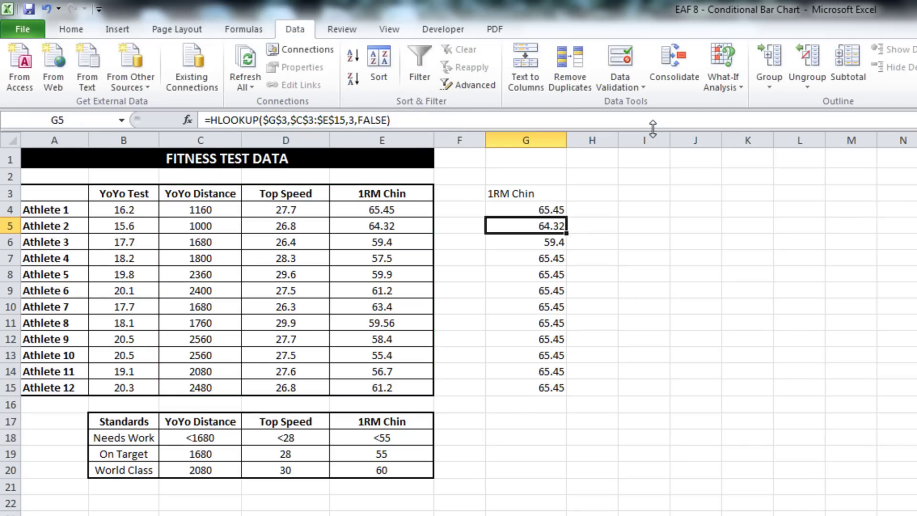
pyautogui.click(559, 209)
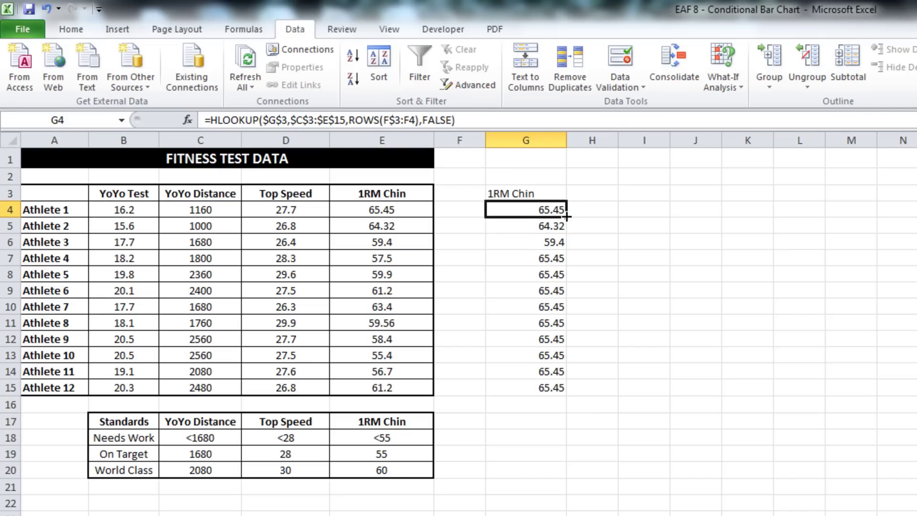
pyautogui.moveTo(566, 218); pyautogui.dragTo(573, 392)
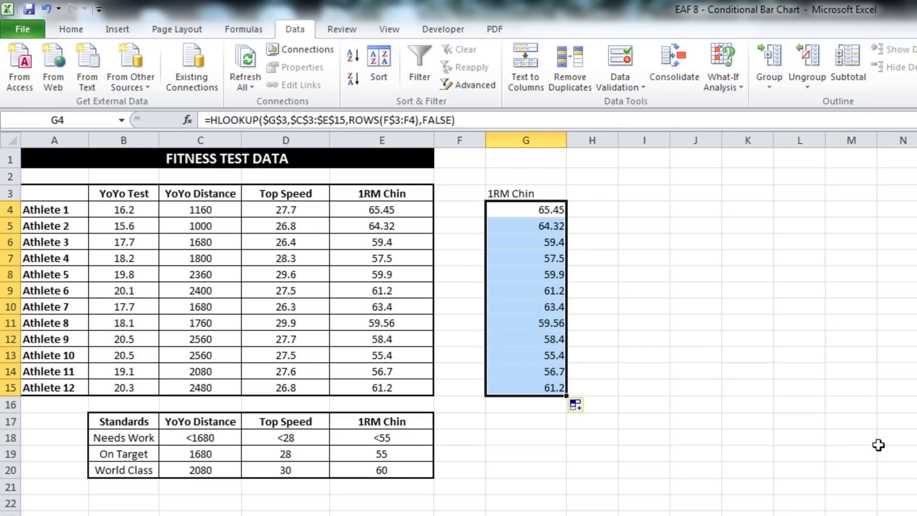
pyautogui.click(505, 388)
pyautogui.moveTo(348, 120); pyautogui.dragTo(425, 119)
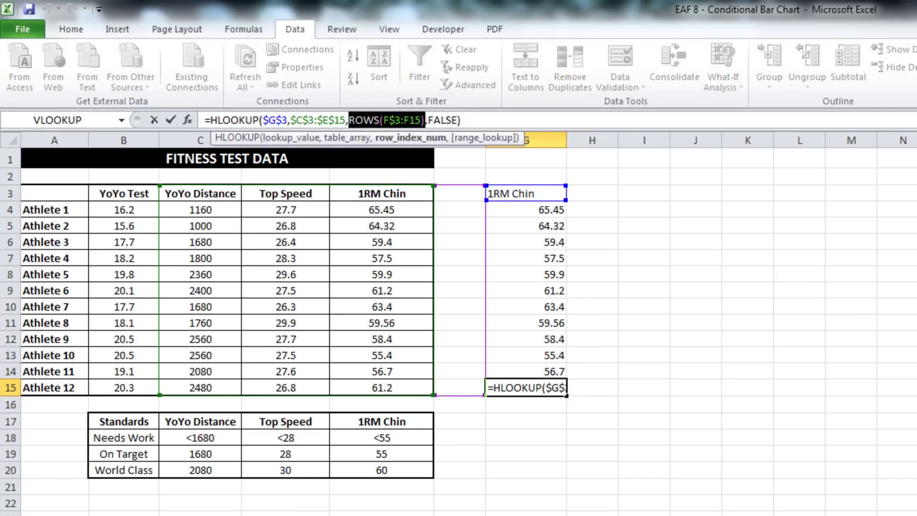
pyautogui.press('F9')
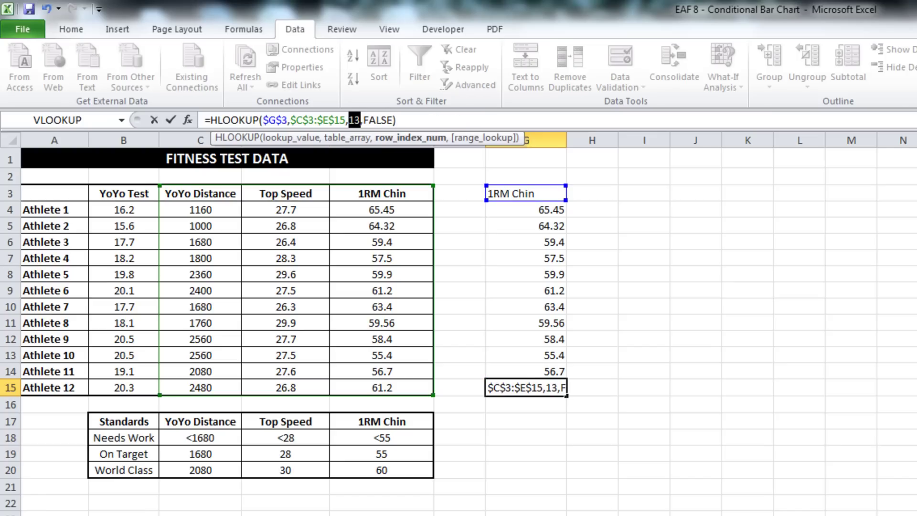
pyautogui.hotkey('ctrl', 'z')
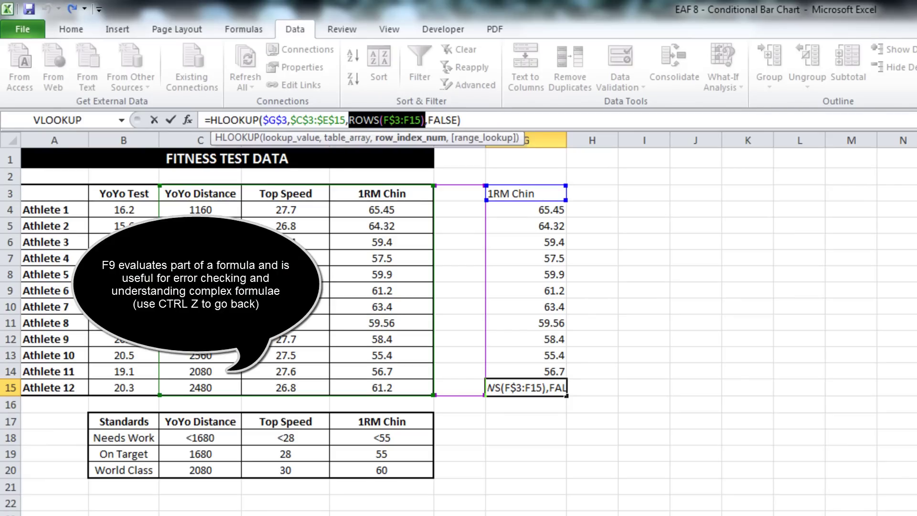
# Center-align the 1RM Chin lookup results in G4:G15.
pyautogui.press('Return')
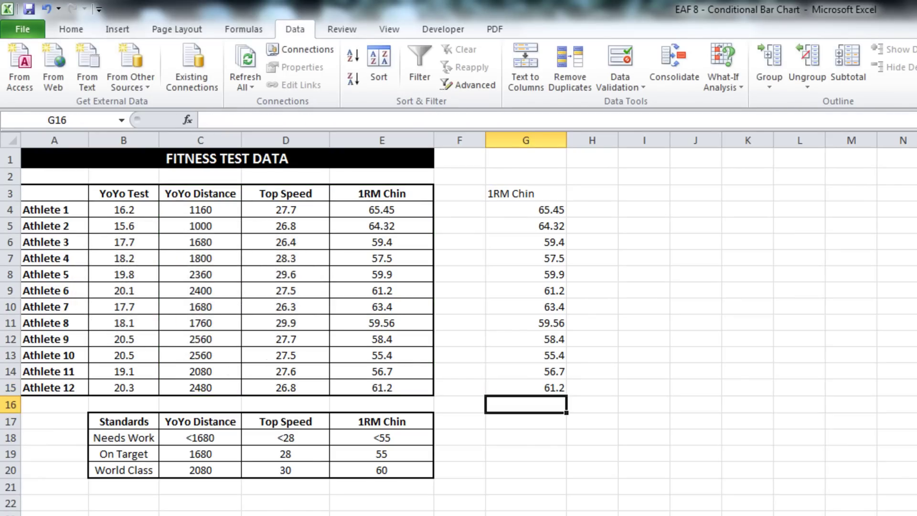
pyautogui.moveTo(521, 213); pyautogui.dragTo(519, 405)
pyautogui.click(71, 28)
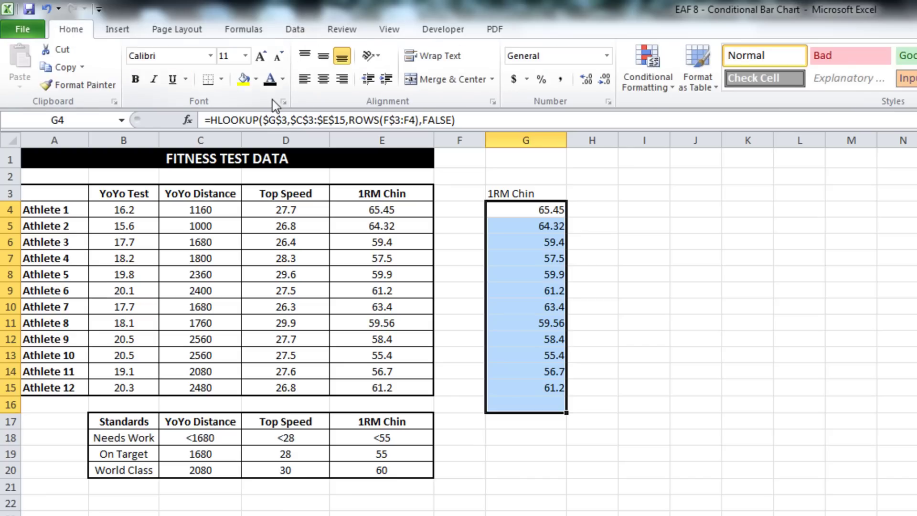
pyautogui.click(322, 79)
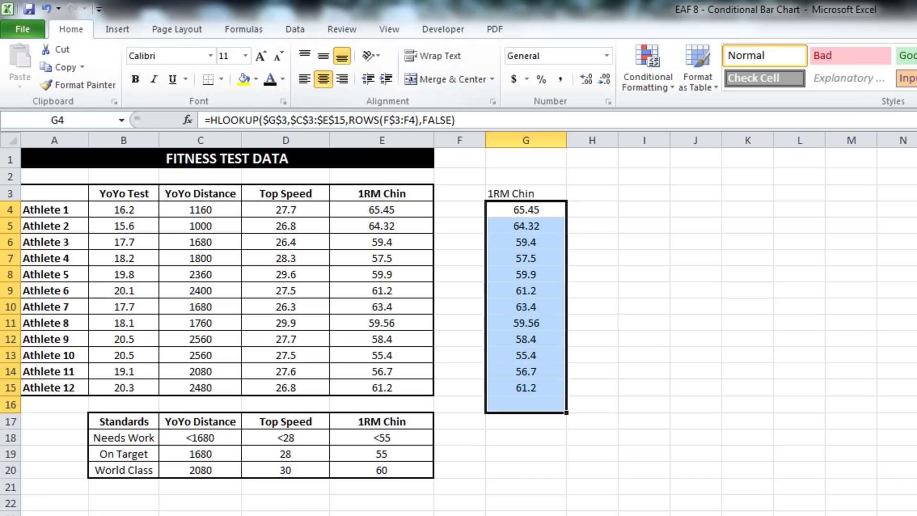
pyautogui.click(600, 191)
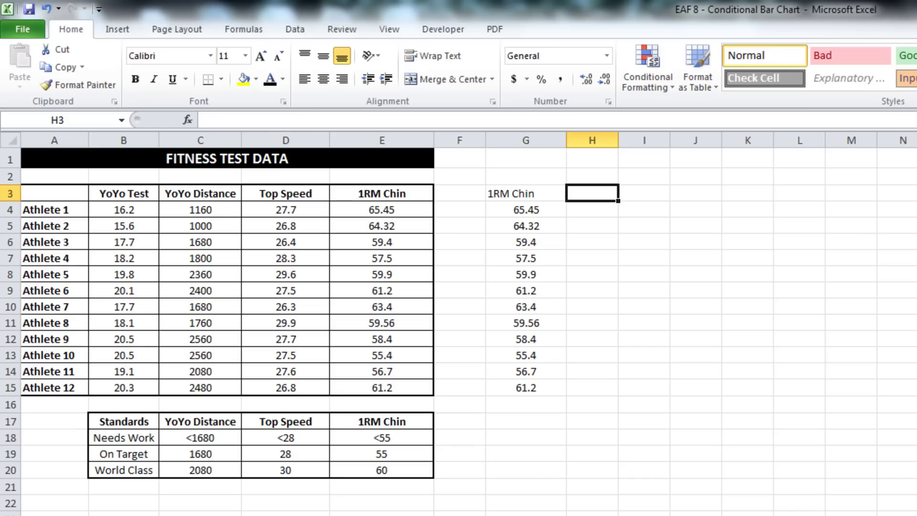
# Enter =HLOOKUP($G$3,$C$17:$E$20,2,FALSE) in H3 and fill it right to J3.
pyautogui.write('=hl')
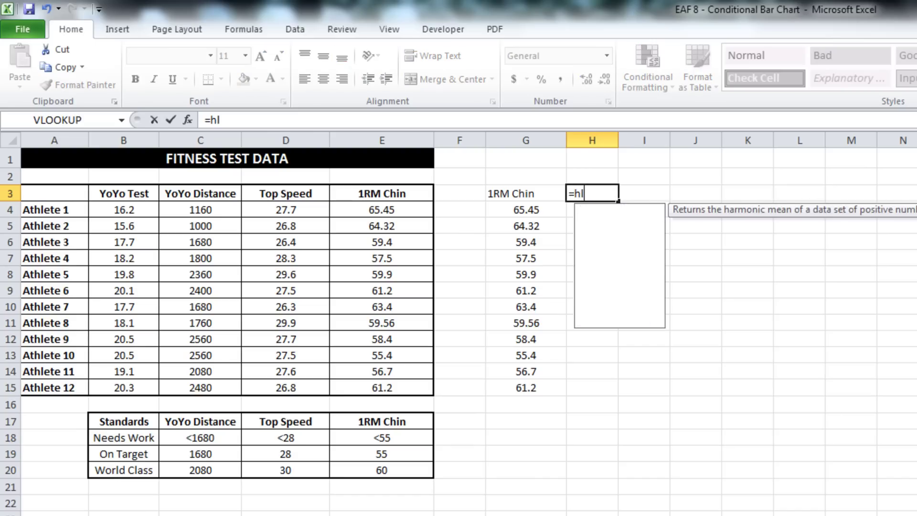
pyautogui.write('ookup(')
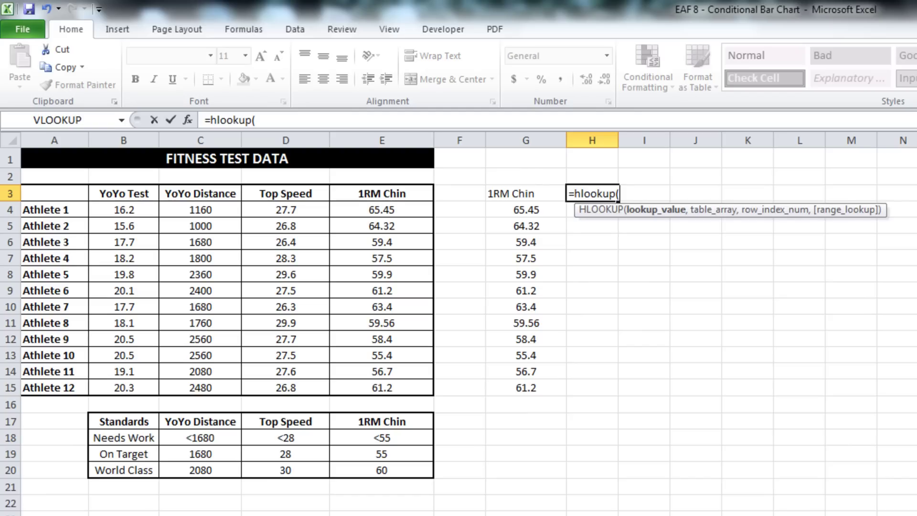
pyautogui.click(498, 192)
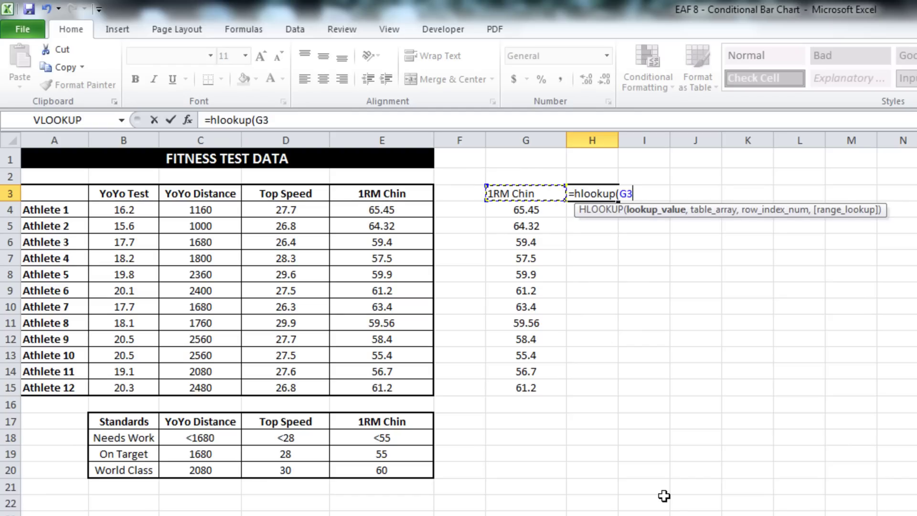
pyautogui.press('F4')
pyautogui.write(',')
pyautogui.moveTo(197, 419); pyautogui.dragTo(379, 463)
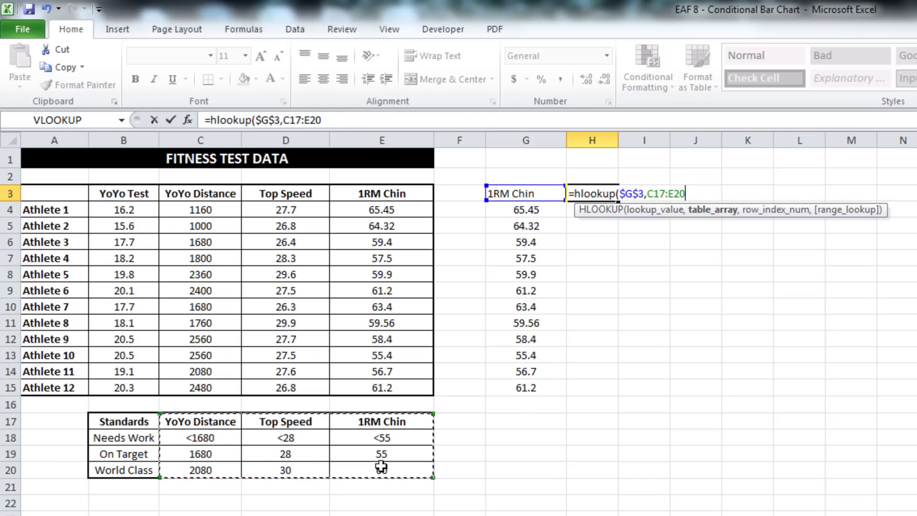
pyautogui.press('F4')
pyautogui.write(',')
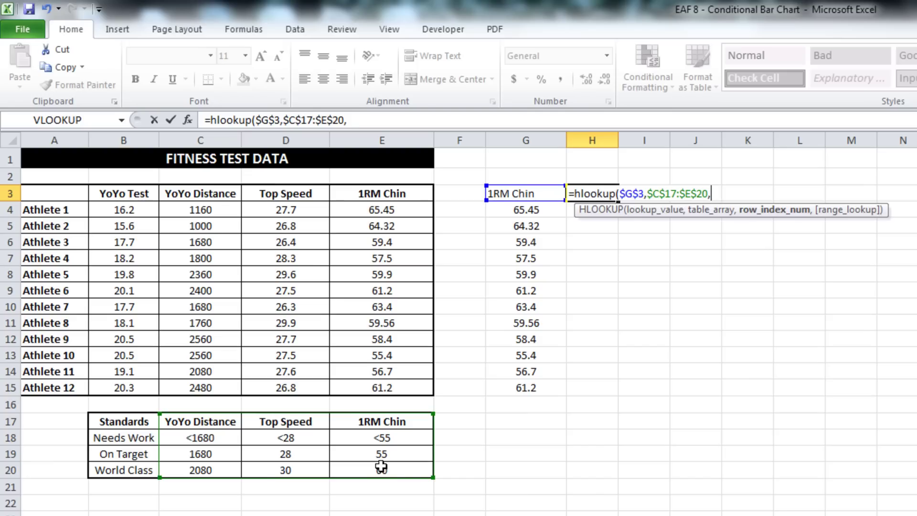
pyautogui.write('2,')
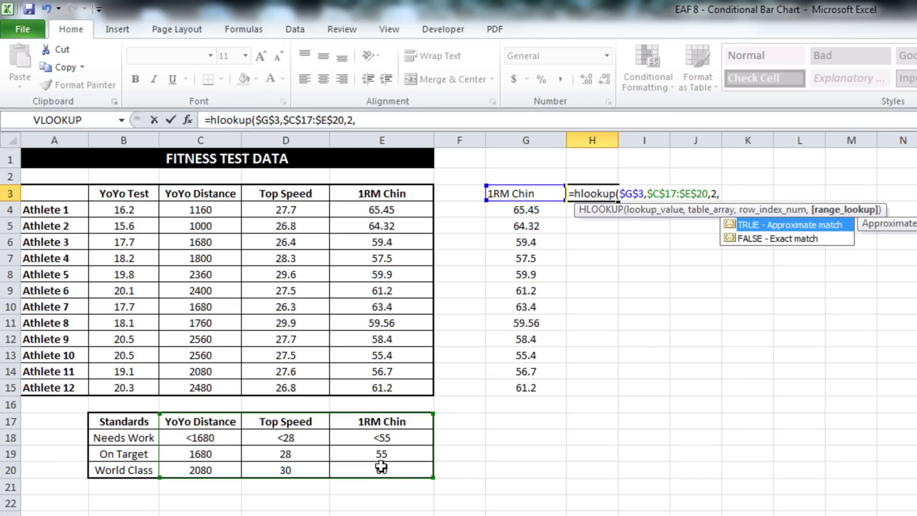
pyautogui.write('false)')
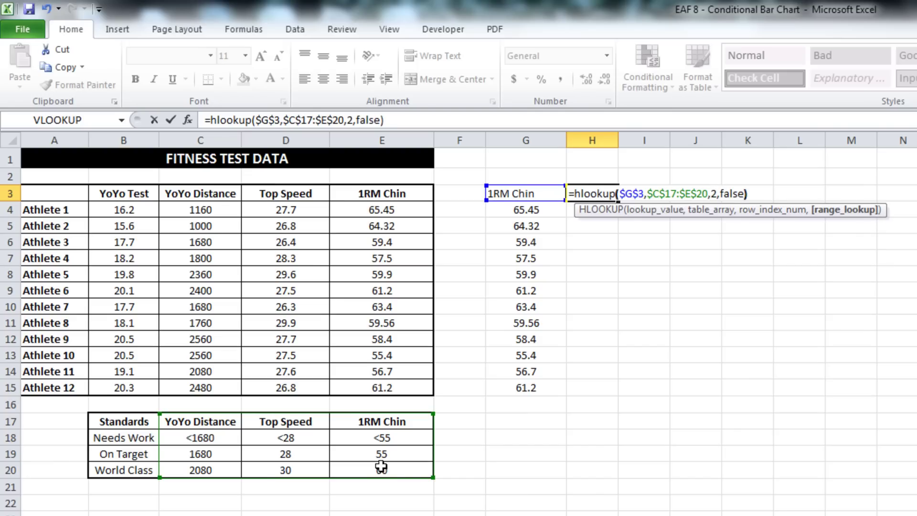
pyautogui.press('Return')
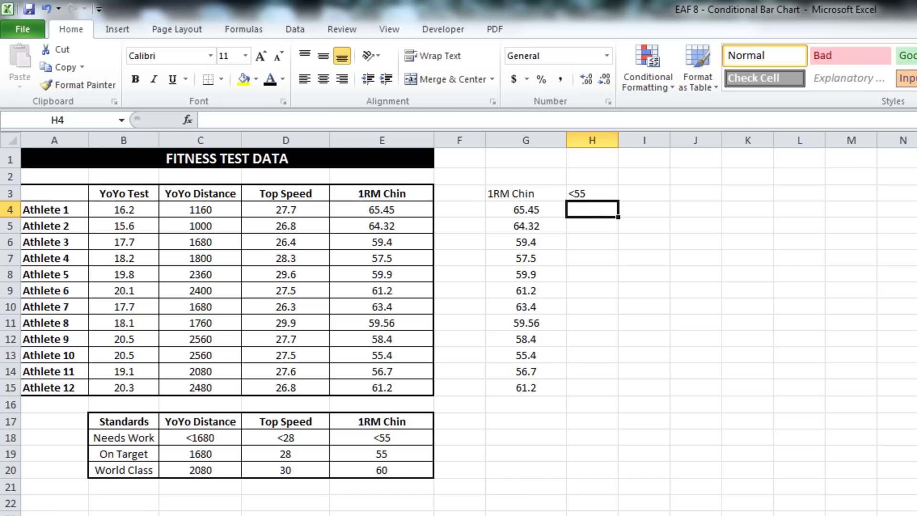
pyautogui.click(607, 194)
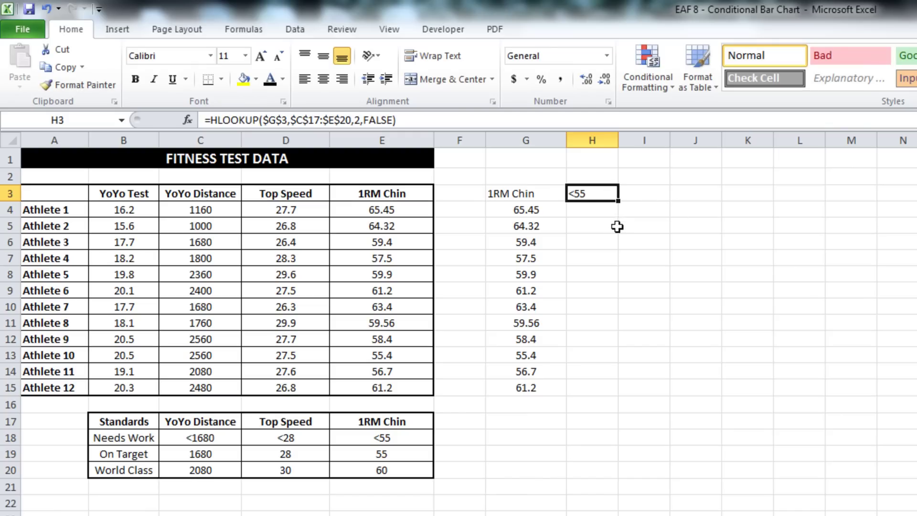
pyautogui.moveTo(619, 202); pyautogui.dragTo(721, 200)
# Change the row index to 3 in I3 and 4 in J3, giving 55 and 60.
pyautogui.click(636, 192)
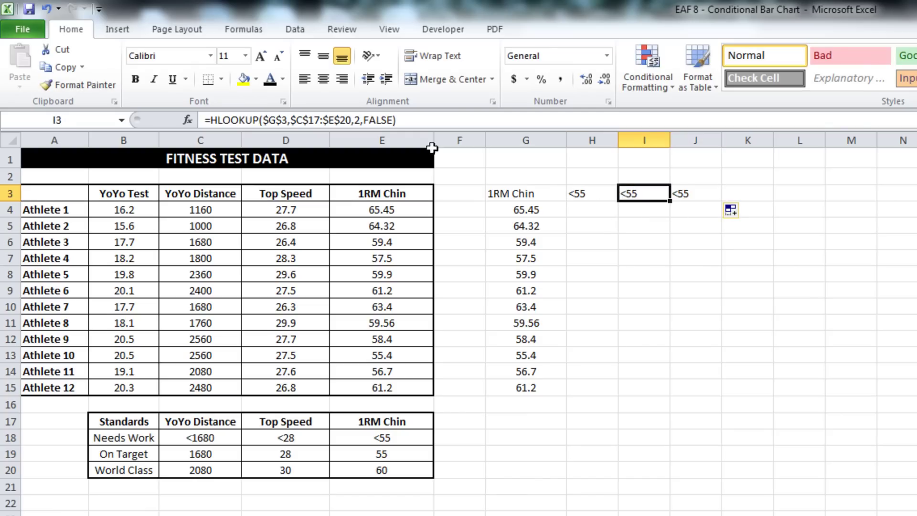
pyautogui.click(361, 120)
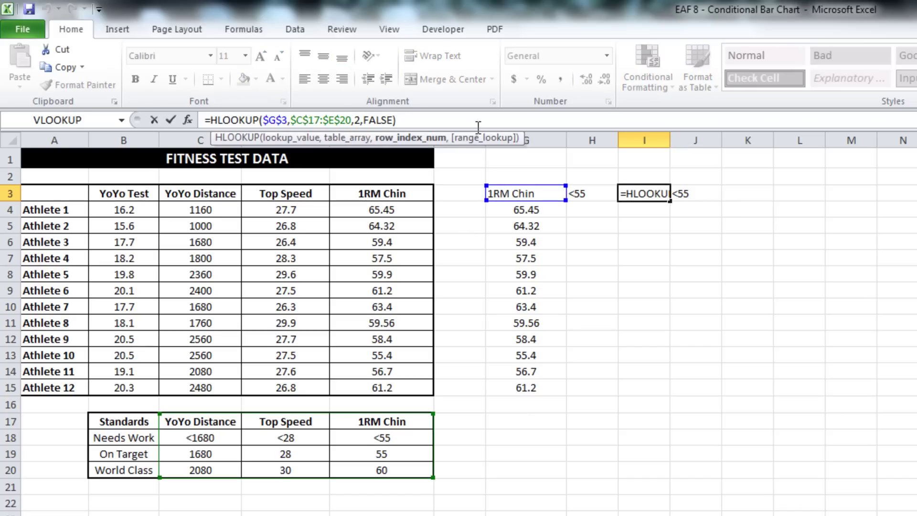
pyautogui.press('BackSpace')
pyautogui.write('3')
pyautogui.press('Return')
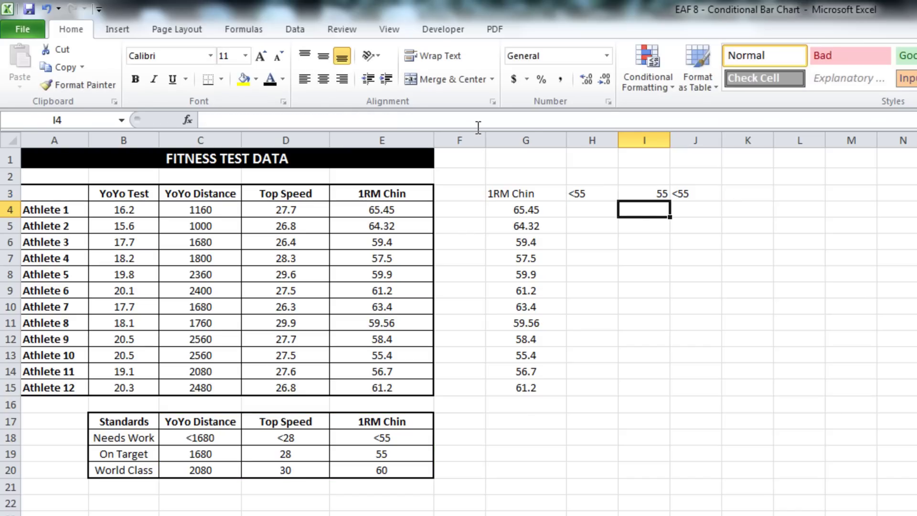
pyautogui.click(702, 192)
pyautogui.click(360, 119)
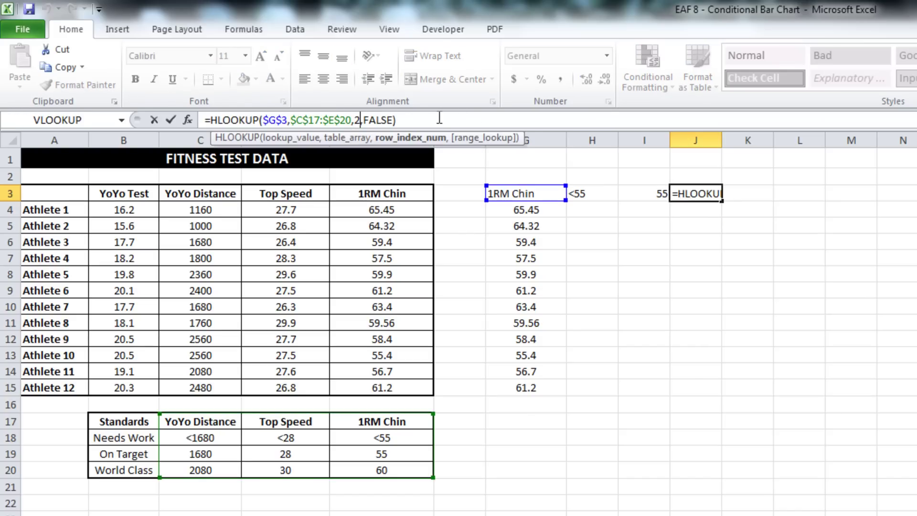
pyautogui.press('BackSpace')
pyautogui.write('4')
pyautogui.press('Return')
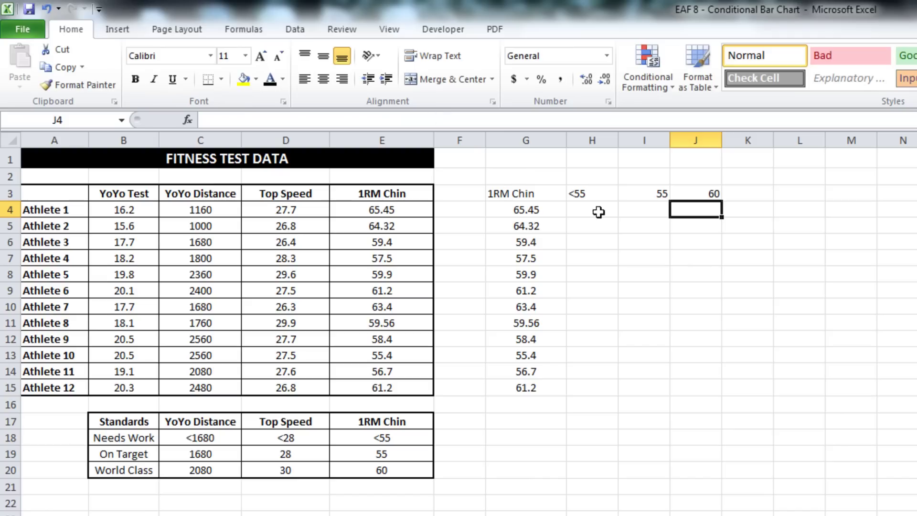
# Center the three standards in H3:J3.
pyautogui.moveTo(592, 193); pyautogui.dragTo(704, 194)
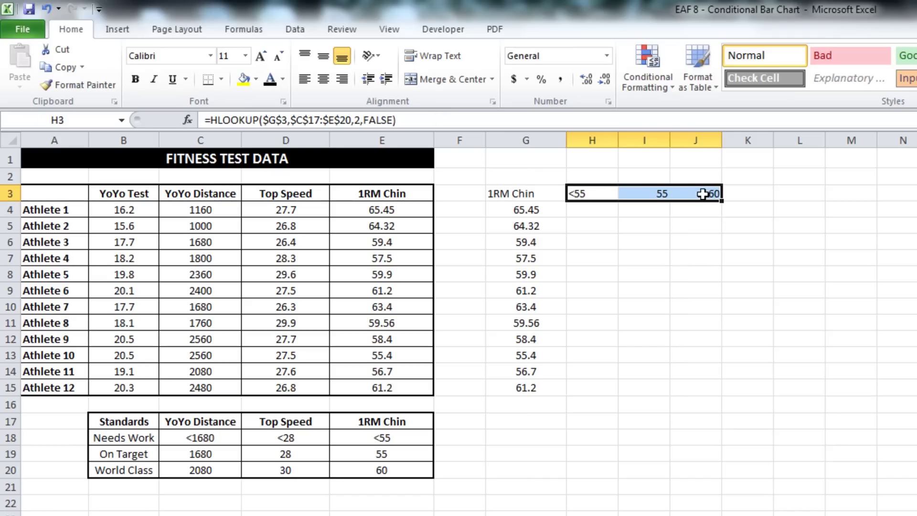
pyautogui.click(323, 79)
pyautogui.click(592, 210)
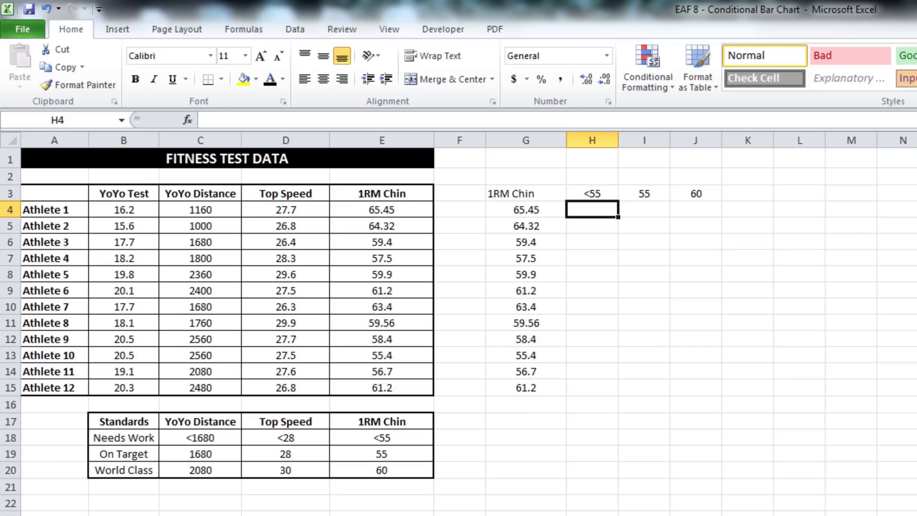
# Enter =IF(G4<$I$3,G4,NA()) in H4 to show values below 55.
pyautogui.write('=if(')
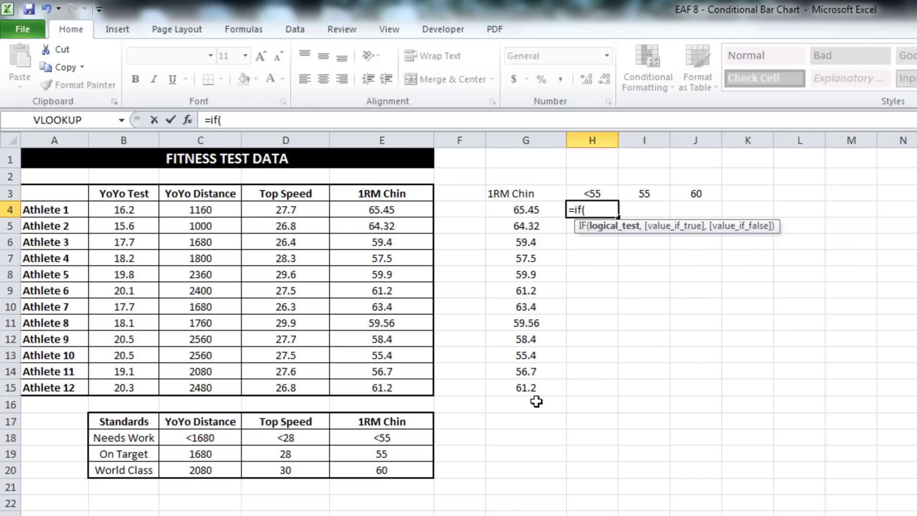
pyautogui.click(528, 211)
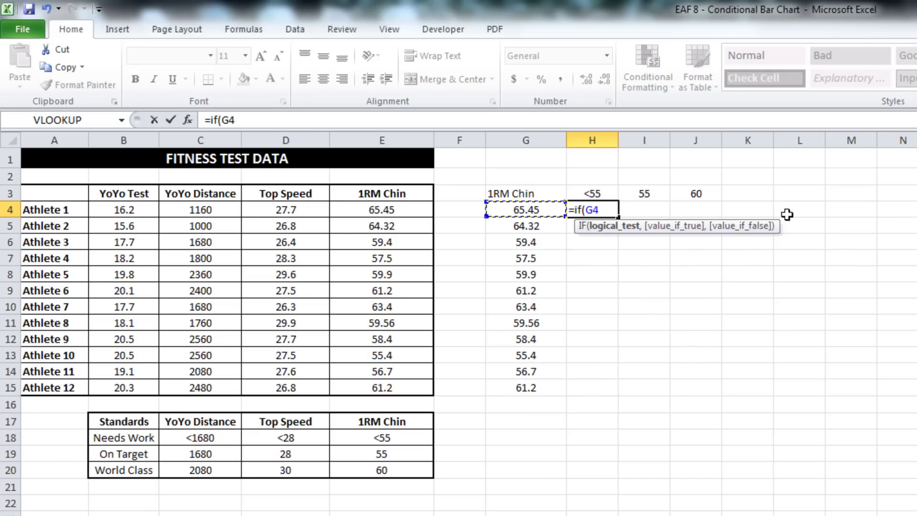
pyautogui.write('>')
pyautogui.press('BackSpace')
pyautogui.write('>=')
pyautogui.press('BackSpace')
pyautogui.press('BackSpace')
pyautogui.write('<')
pyautogui.click(647, 190)
pyautogui.press('F4')
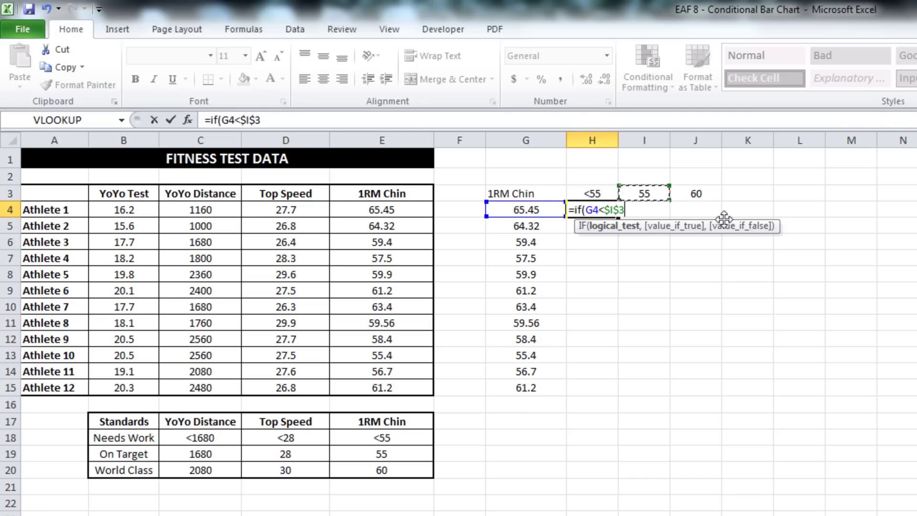
pyautogui.write(',')
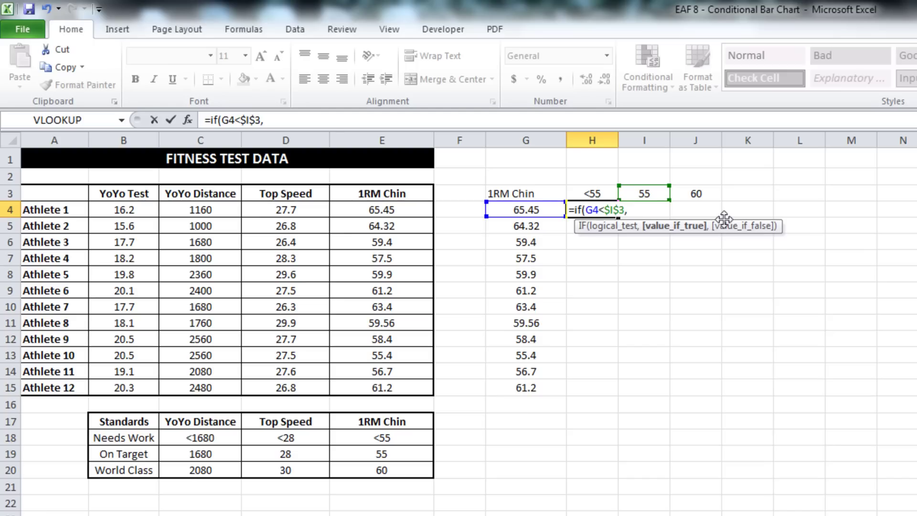
pyautogui.write('g4,')
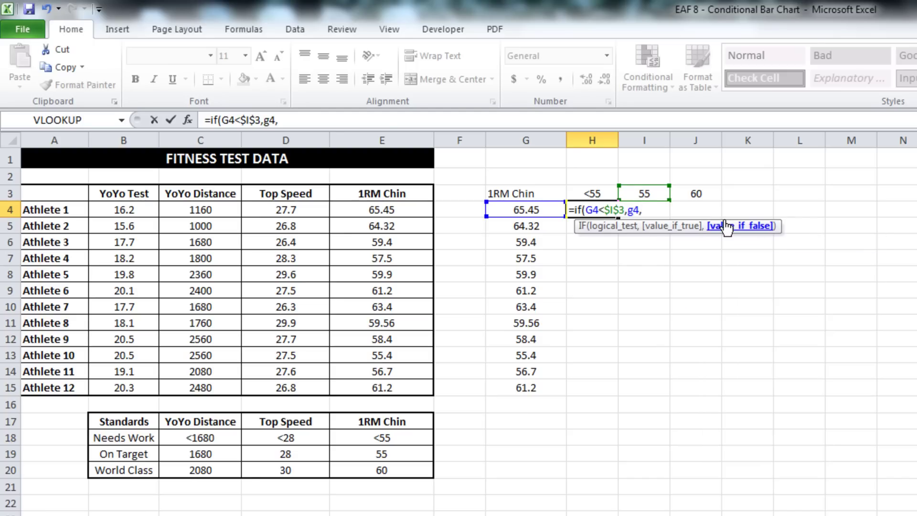
pyautogui.write('na')
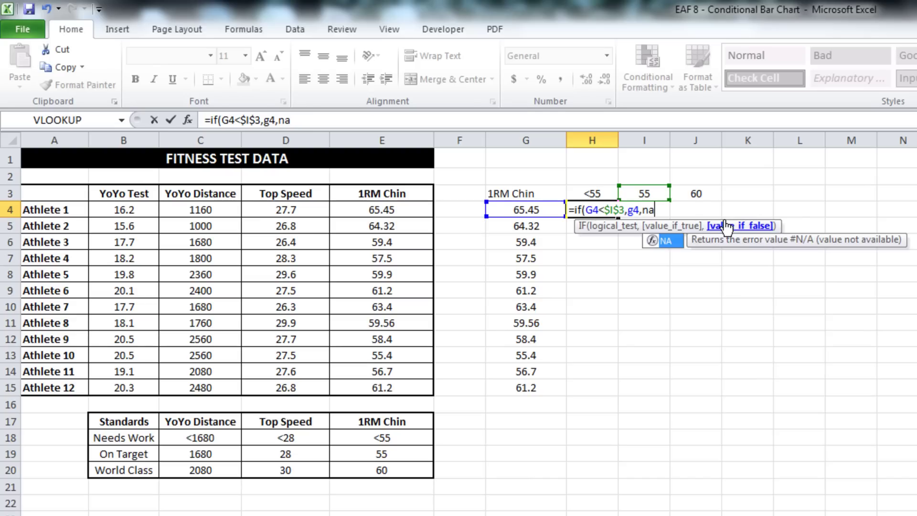
pyautogui.write('nz')
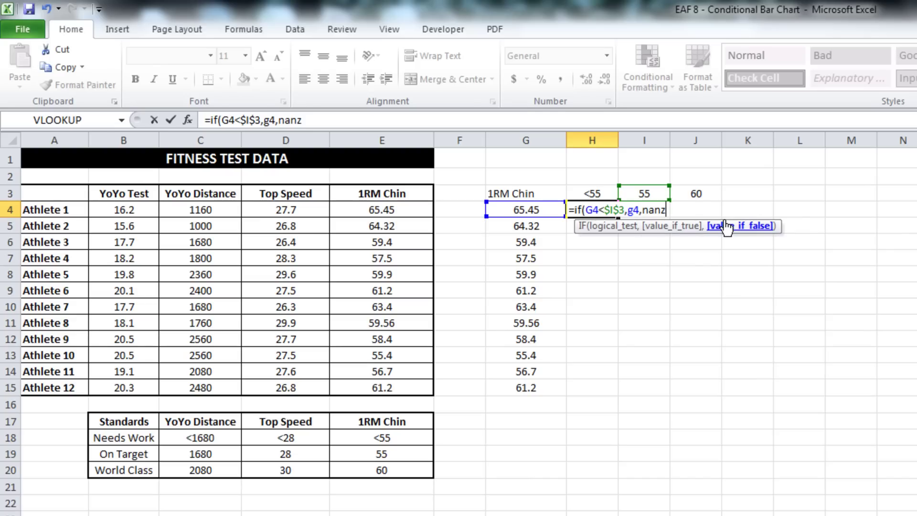
pyautogui.press('BackSpace')
pyautogui.write('())')
pyautogui.press('Return')
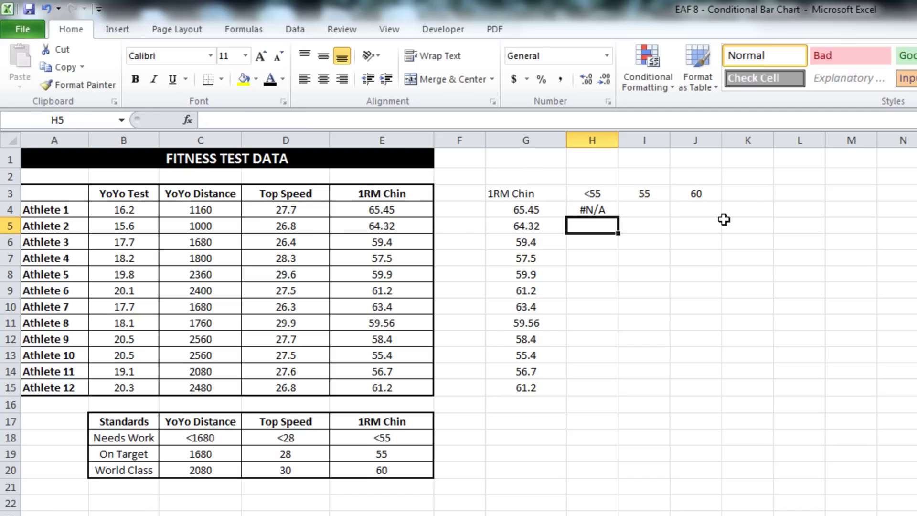
# Fill H4's formula down to H15, change E7 to 52.5, and centre H4:H15.
pyautogui.click(603, 208)
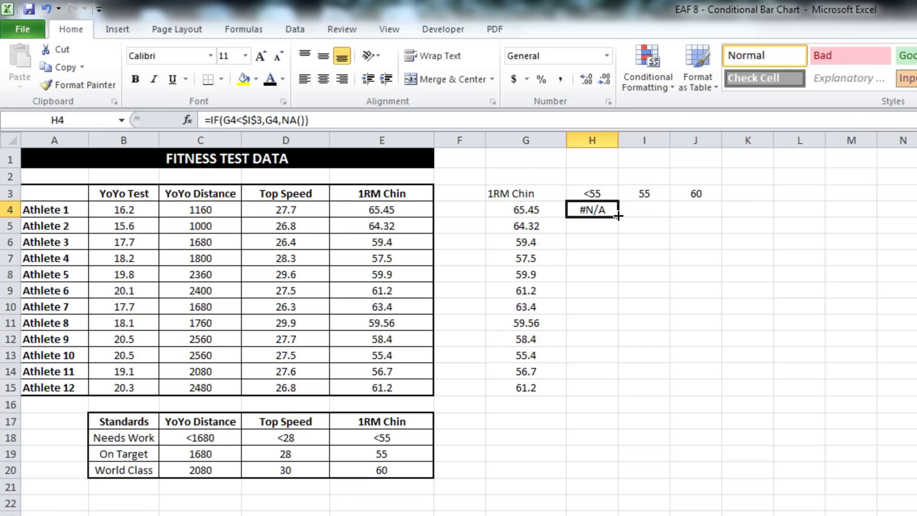
pyautogui.moveTo(618, 216); pyautogui.dragTo(631, 396)
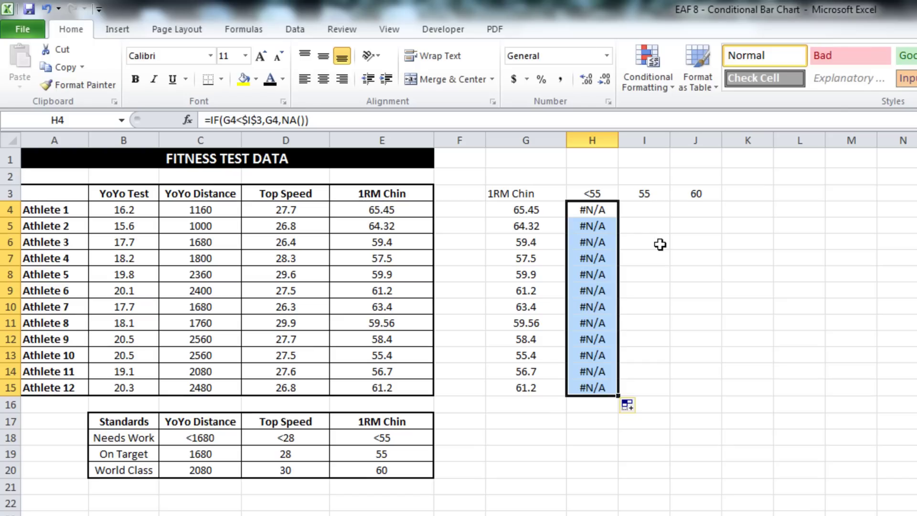
pyautogui.click(600, 213)
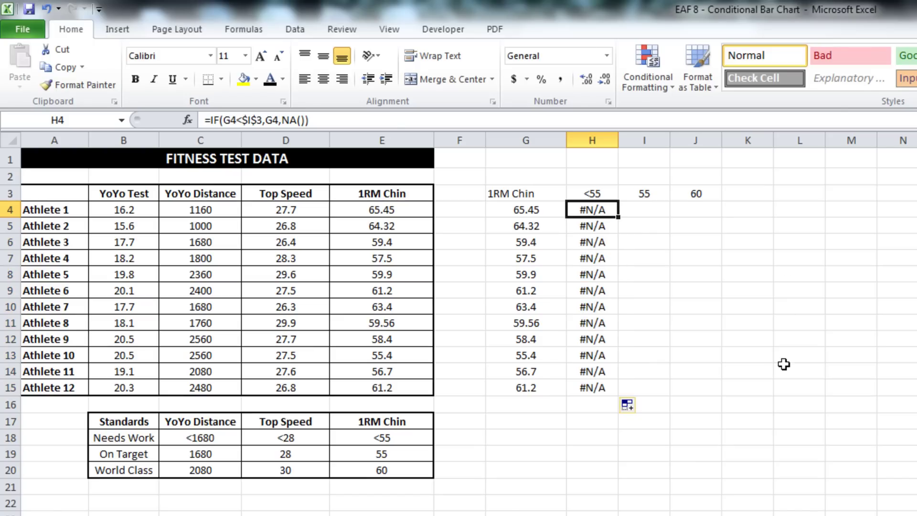
pyautogui.click(400, 257)
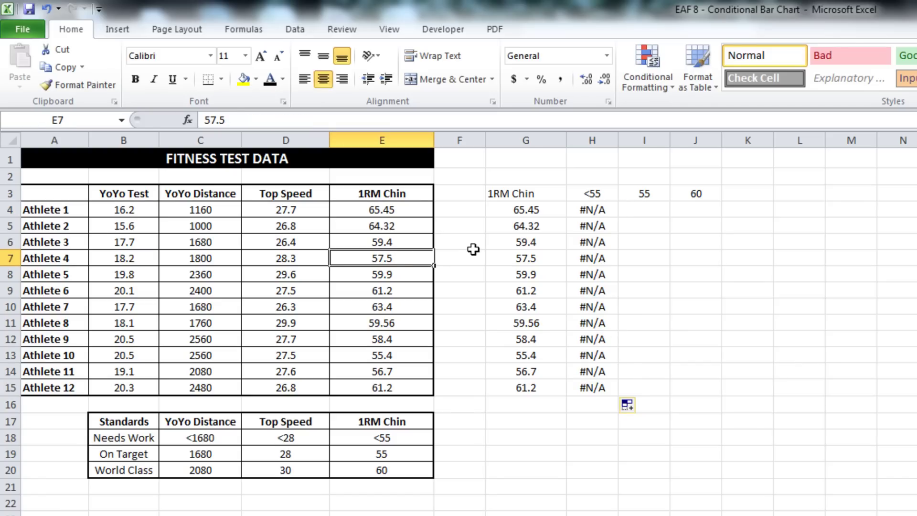
pyautogui.write('52.5')
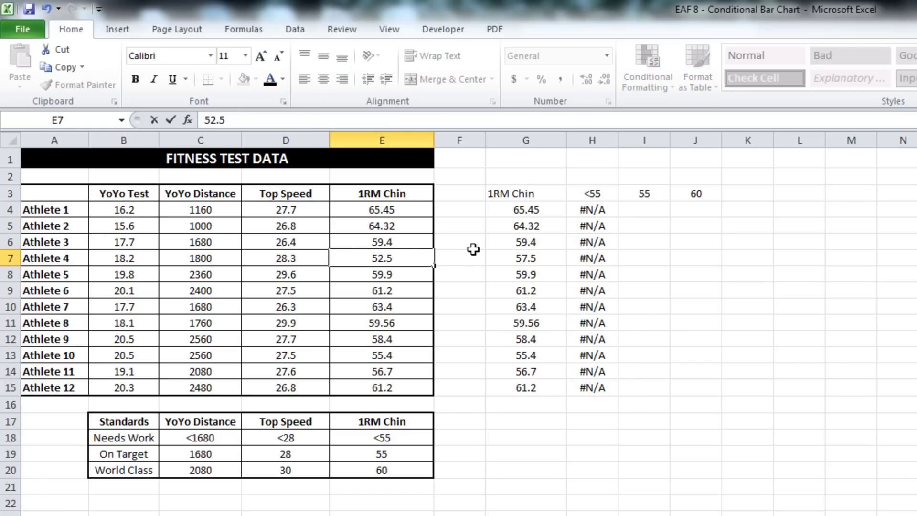
pyautogui.press('Return')
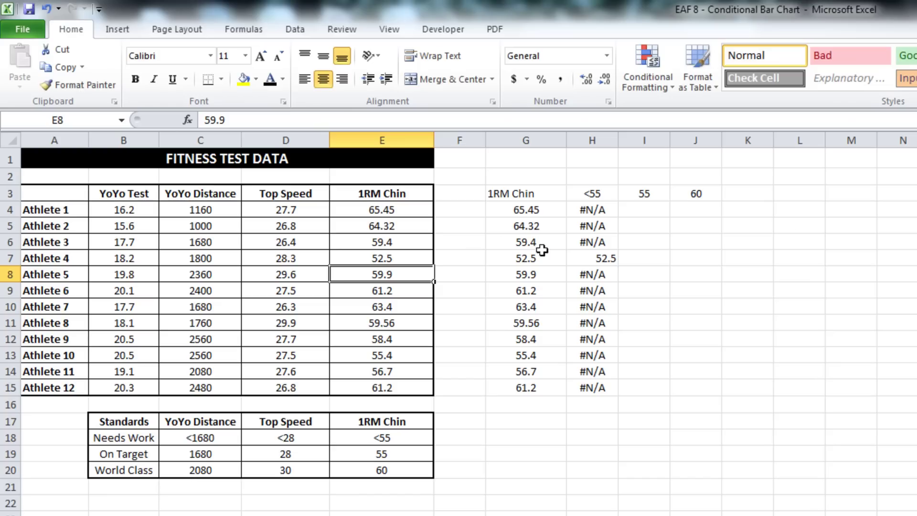
pyautogui.moveTo(591, 210); pyautogui.dragTo(592, 388)
pyautogui.click(324, 79)
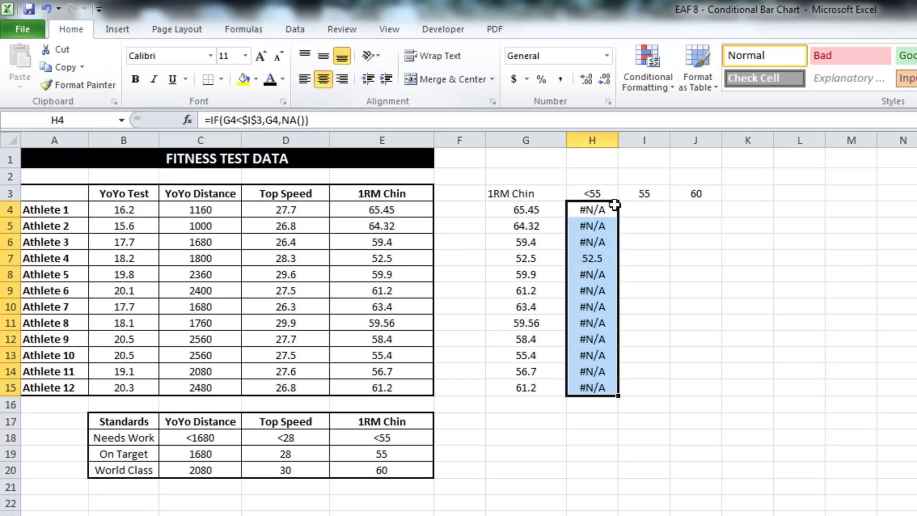
# Enter =IF(G4>$J$3,G4,NA()) in J4 to show values above 60.
pyautogui.click(695, 210)
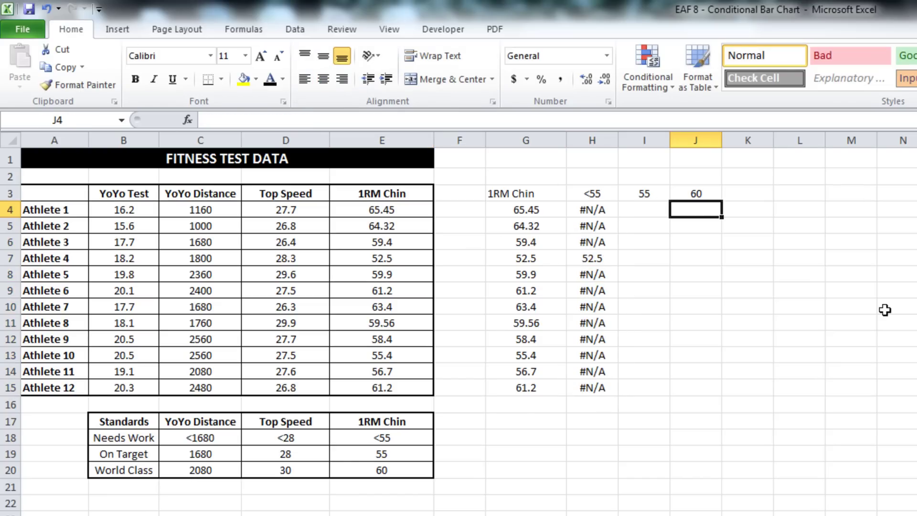
pyautogui.write('=if(')
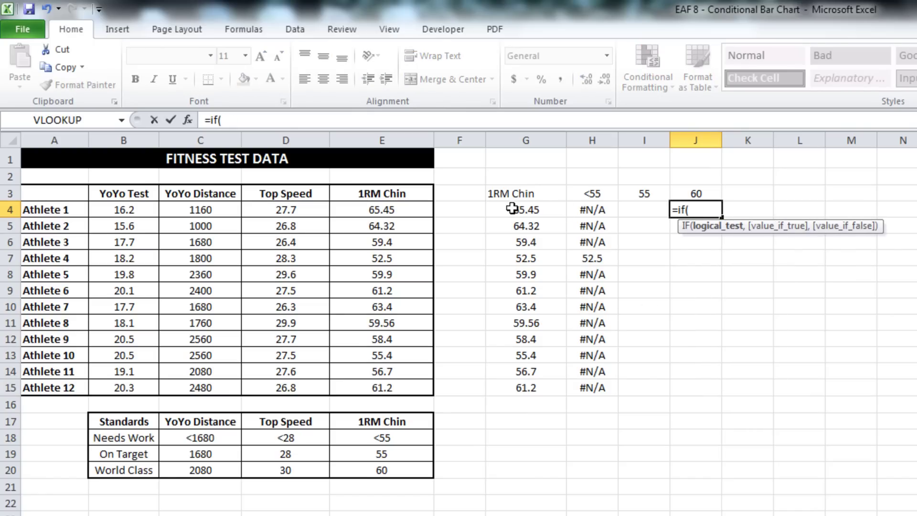
pyautogui.click(511, 208)
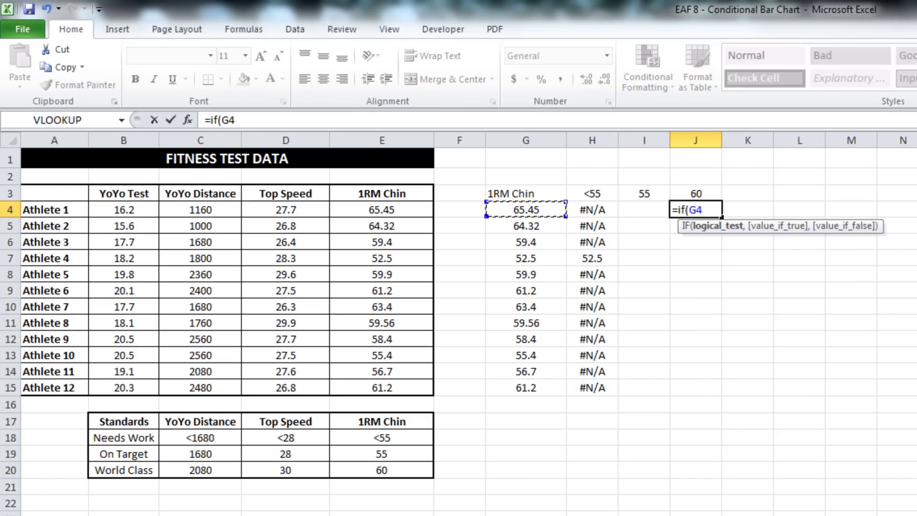
pyautogui.write('>')
pyautogui.click(707, 194)
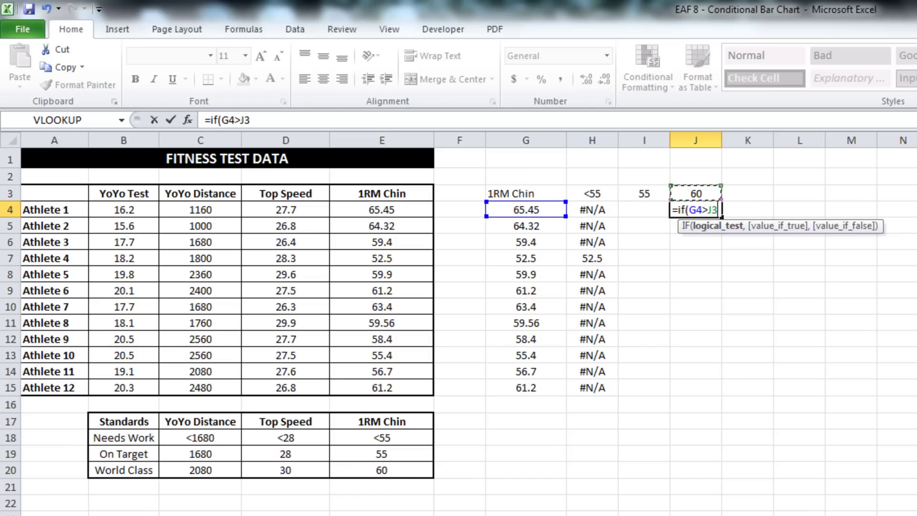
pyautogui.press('F4')
pyautogui.write(',')
pyautogui.click(518, 209)
pyautogui.write(',')
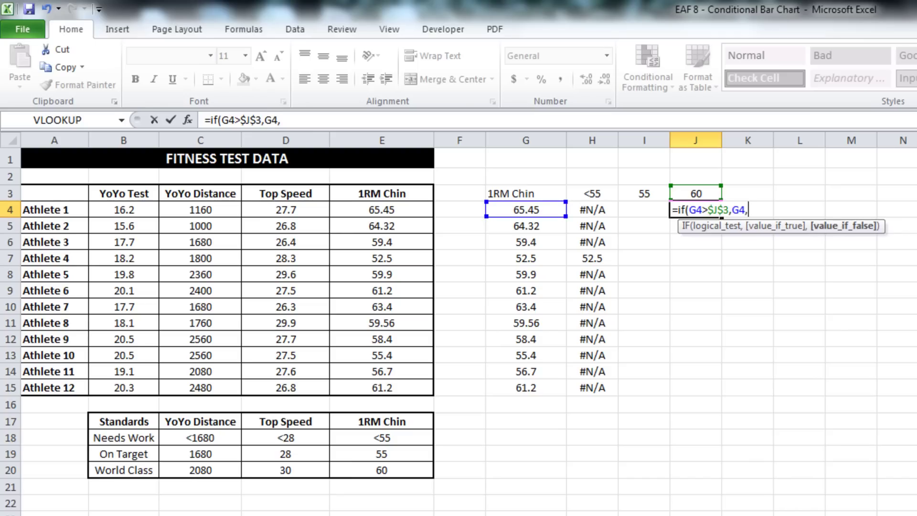
pyautogui.write('na()')
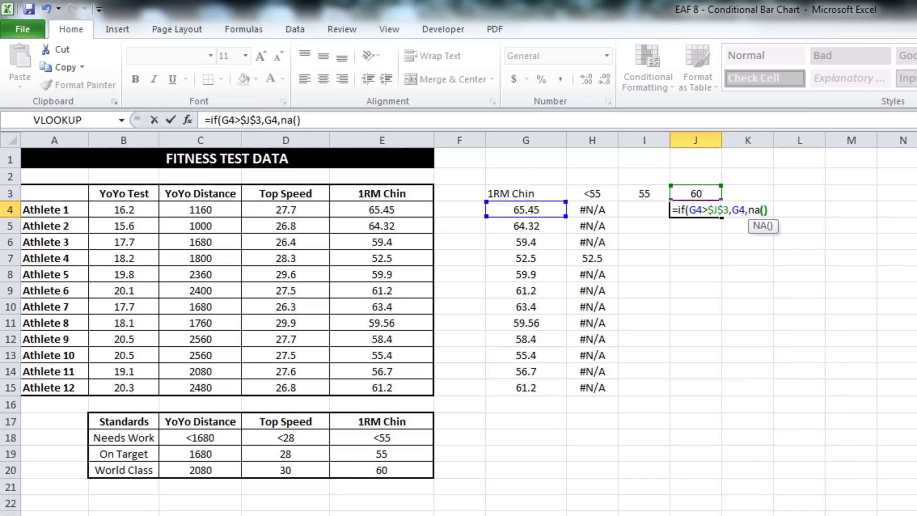
pyautogui.write(')')
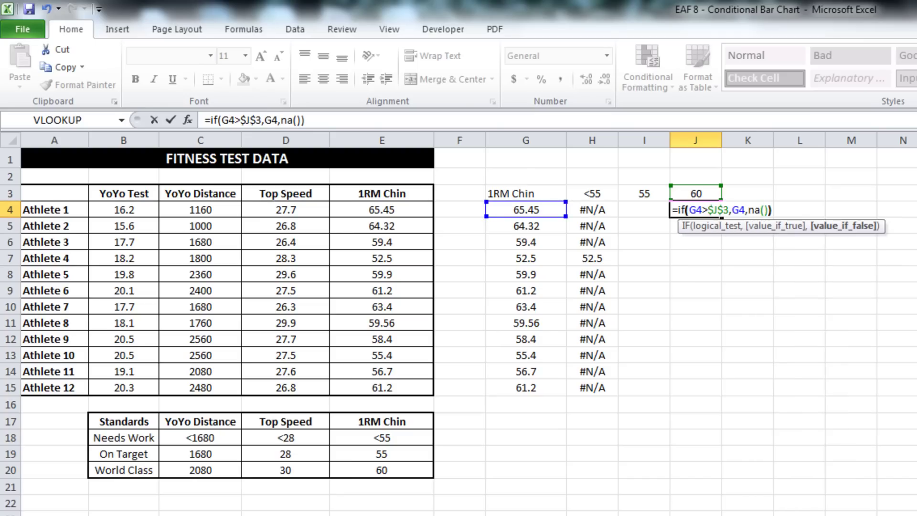
pyautogui.press('Return')
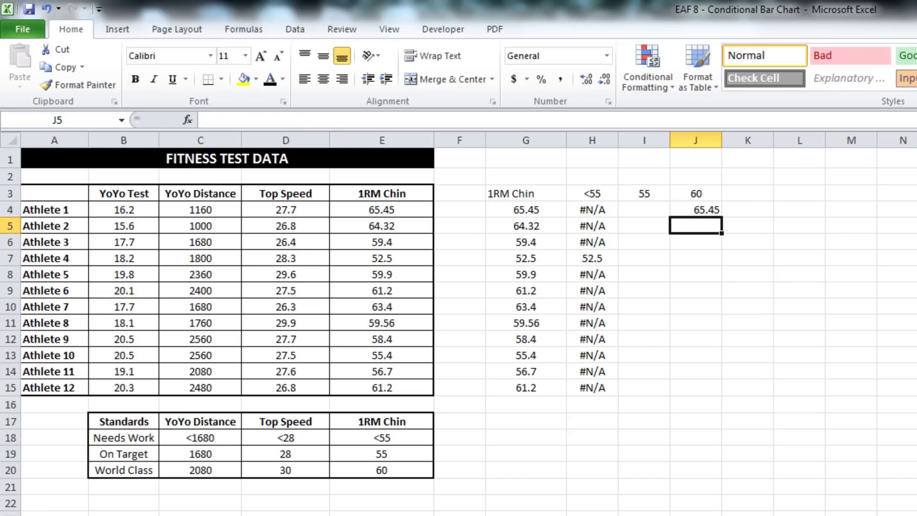
# Fill J4's formula down to J15 and centre the column.
pyautogui.click(713, 208)
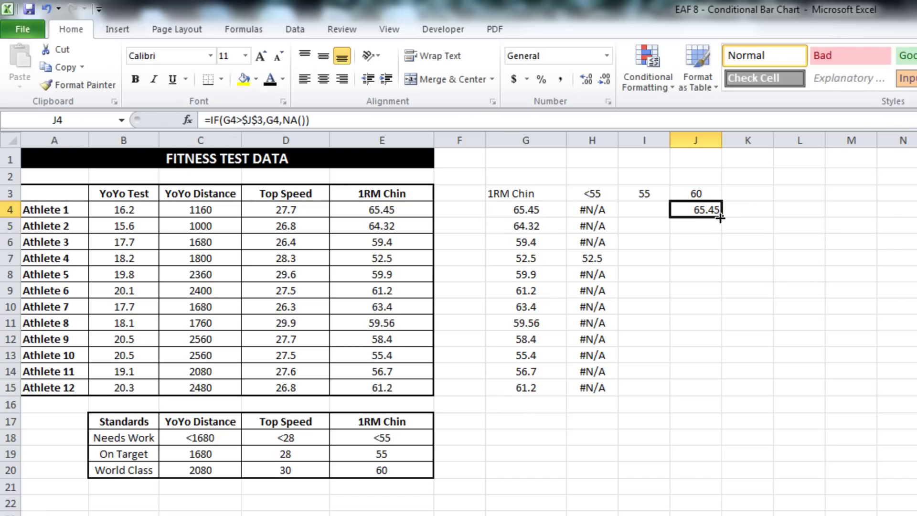
pyautogui.moveTo(720, 218); pyautogui.dragTo(786, 391)
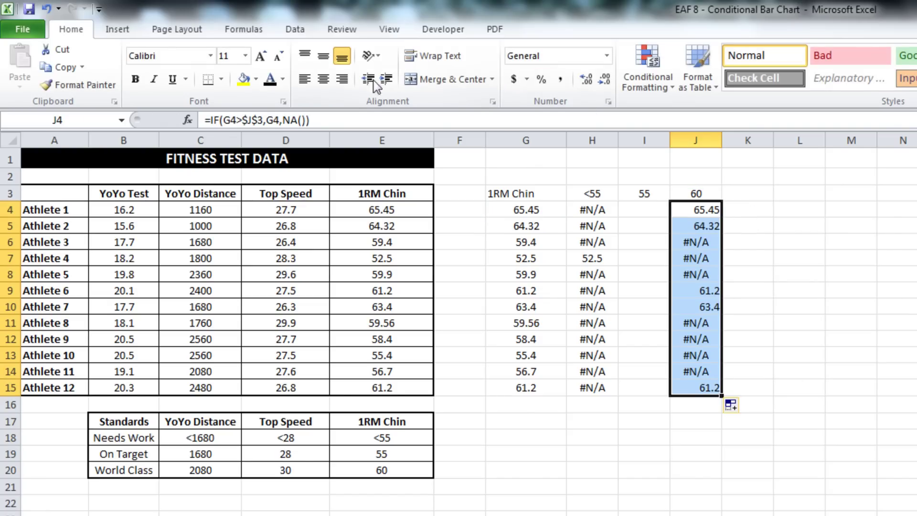
pyautogui.click(323, 79)
pyautogui.click(641, 212)
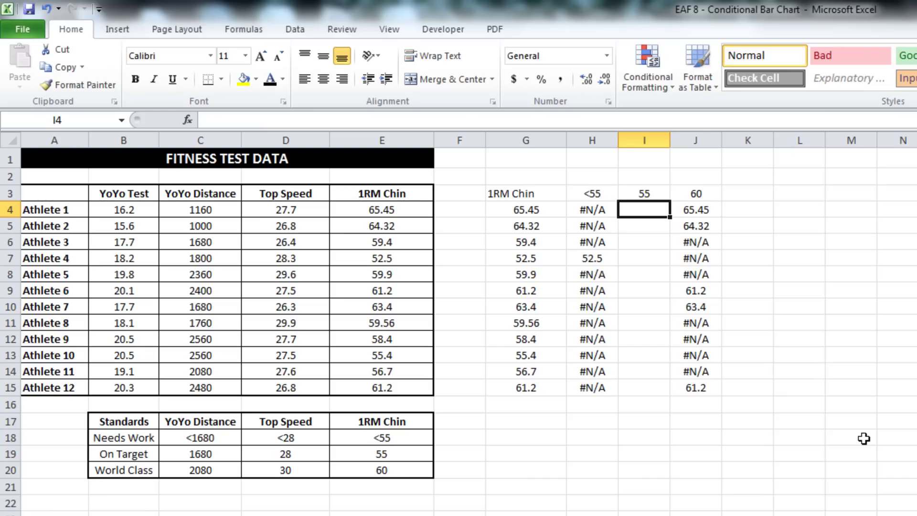
# Enter =IF(AND(G4>=$I$3,G4<=$J$3),G4,NA()) in I4 for the 55–60 band.
pyautogui.write('=if(')
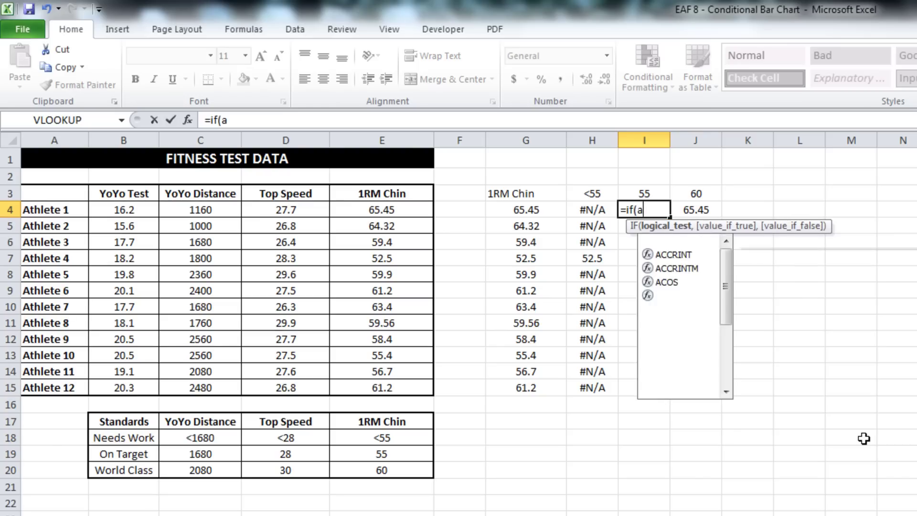
pyautogui.write('and*')
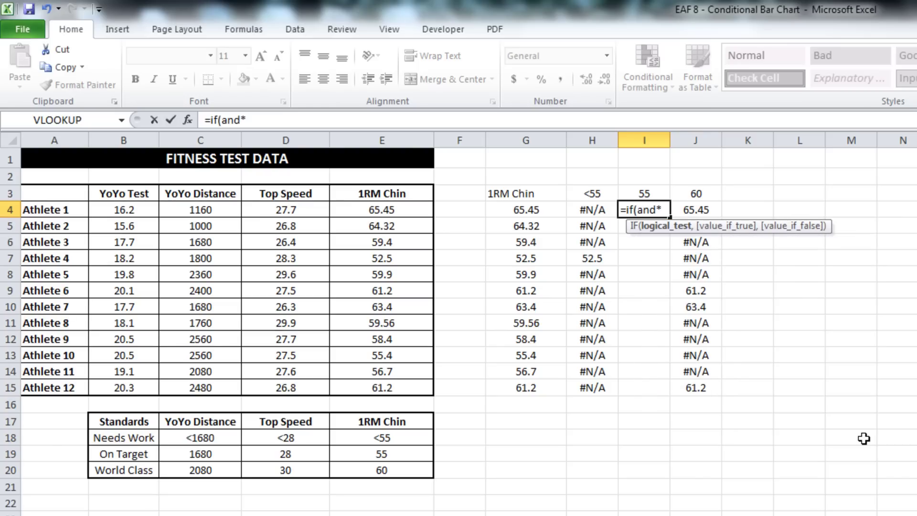
pyautogui.write('g4>=')
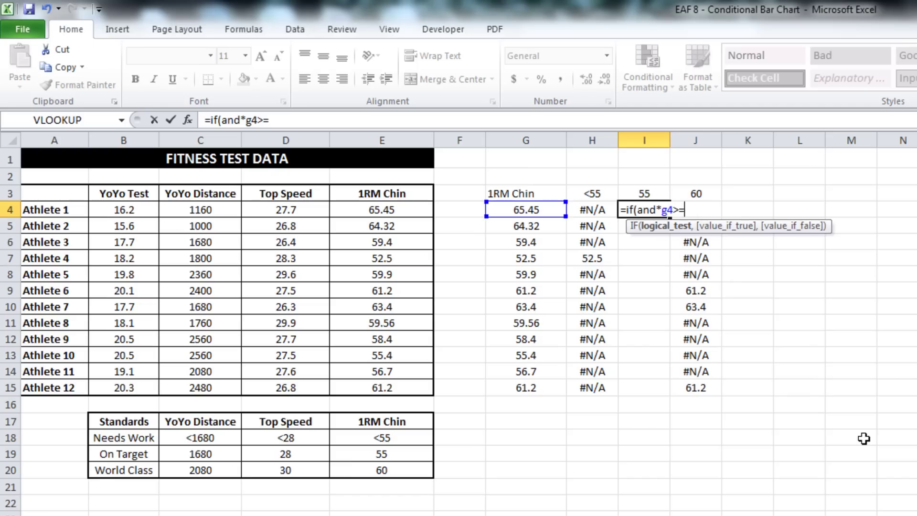
pyautogui.click(648, 192)
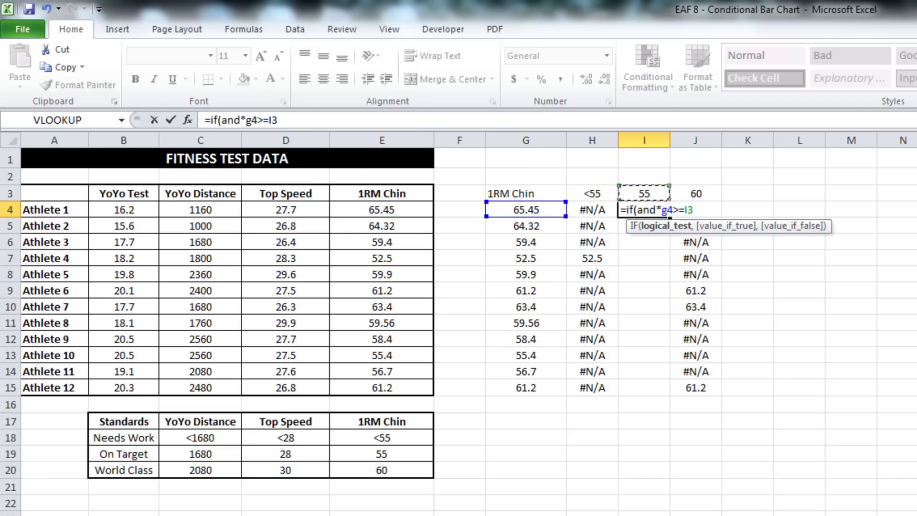
pyautogui.click(246, 120)
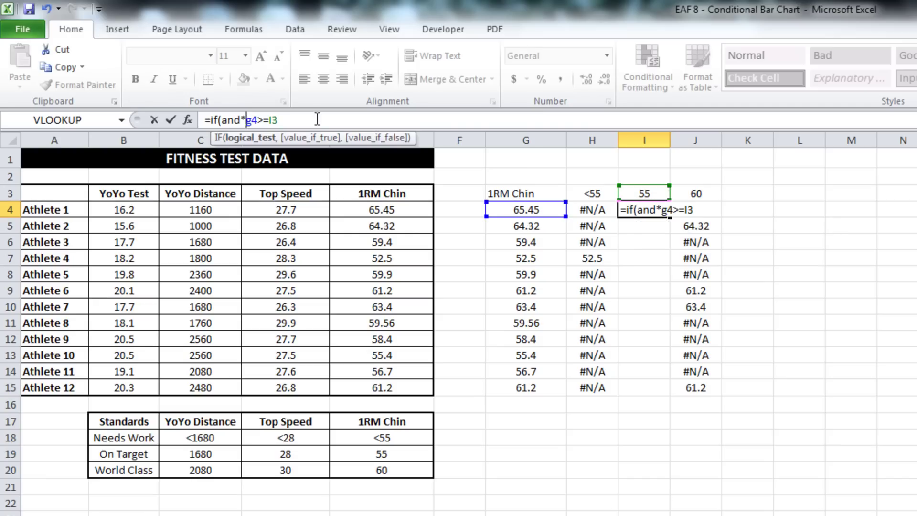
pyautogui.press('BackSpace')
pyautogui.write('(')
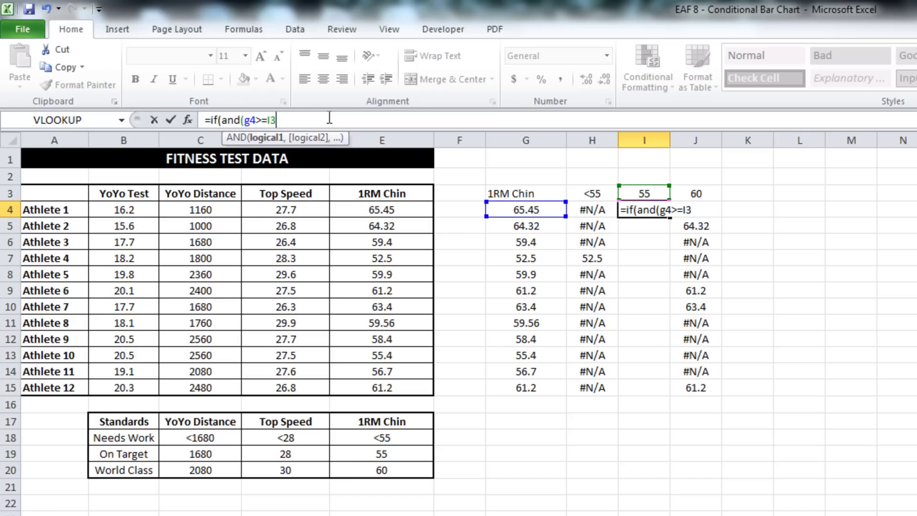
pyautogui.press('F4')
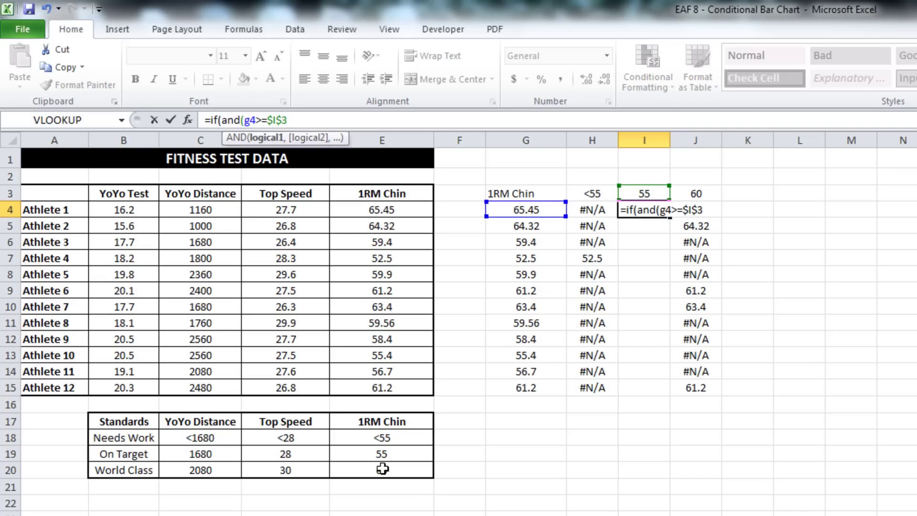
pyautogui.write(',')
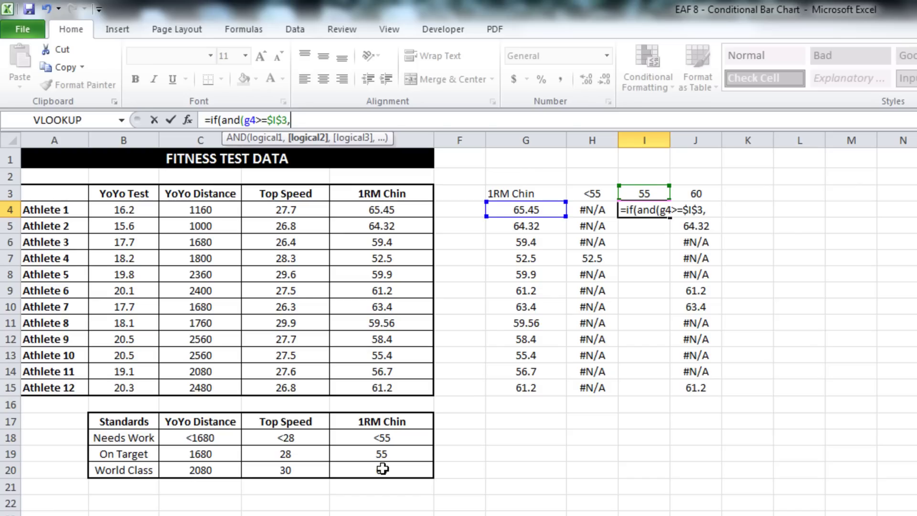
pyautogui.write('g4<=')
pyautogui.click(701, 192)
pyautogui.press('F4')
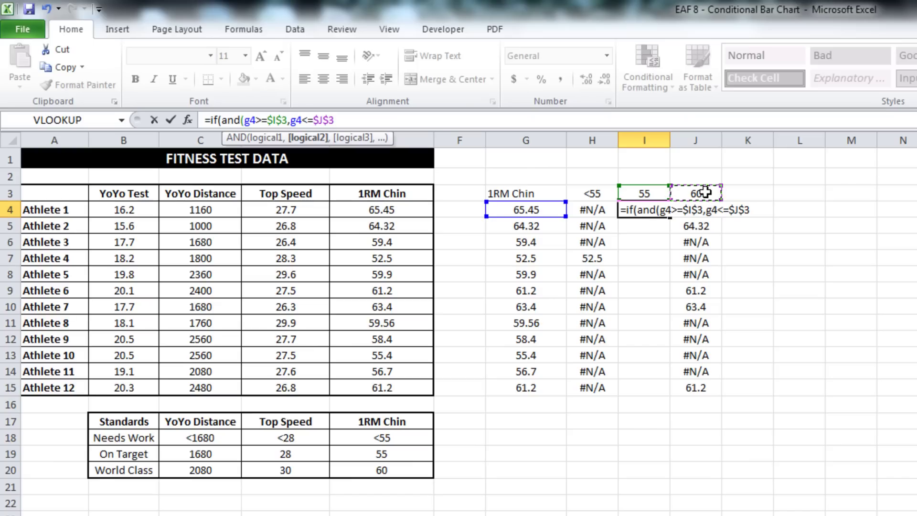
pyautogui.write(')')
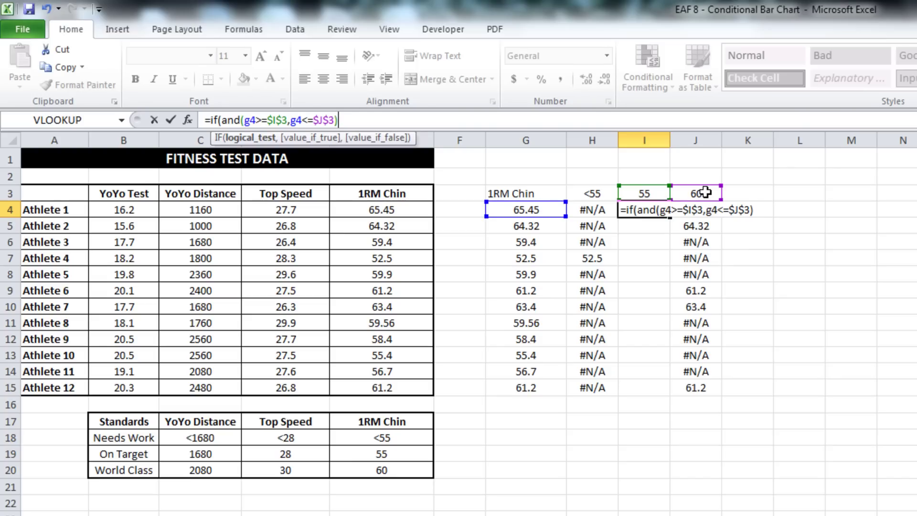
pyautogui.write(',g4,na())')
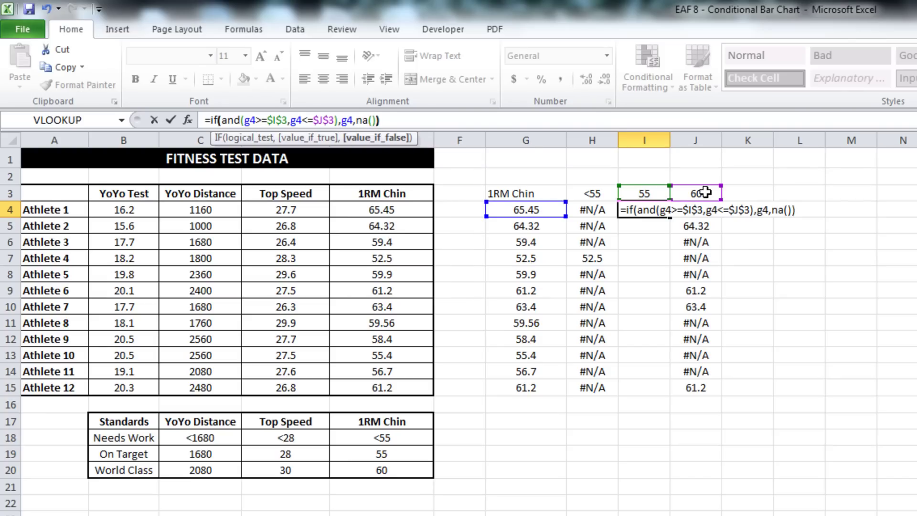
pyautogui.press('Return')
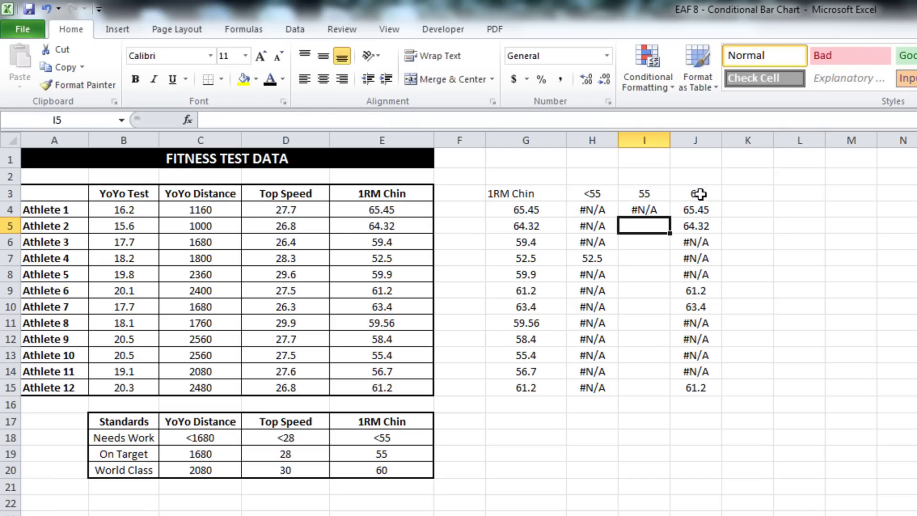
# Fill I4's formula down to I15 and centre all results in H4:J15.
pyautogui.click(668, 205)
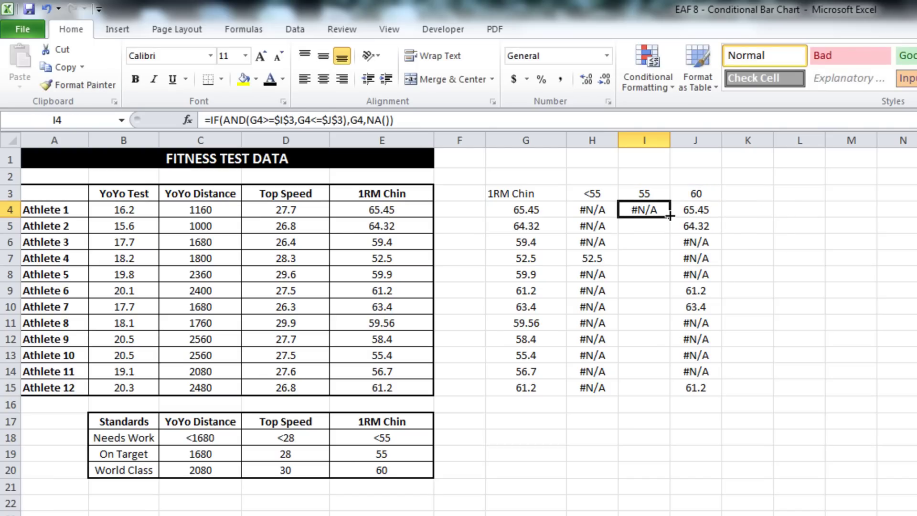
pyautogui.moveTo(669, 216); pyautogui.dragTo(670, 392)
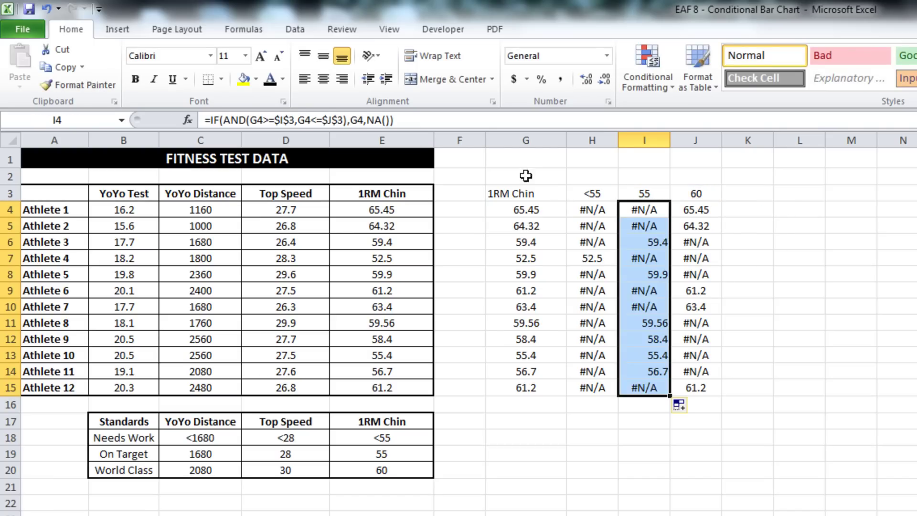
pyautogui.moveTo(606, 210); pyautogui.dragTo(701, 386)
pyautogui.click(323, 81)
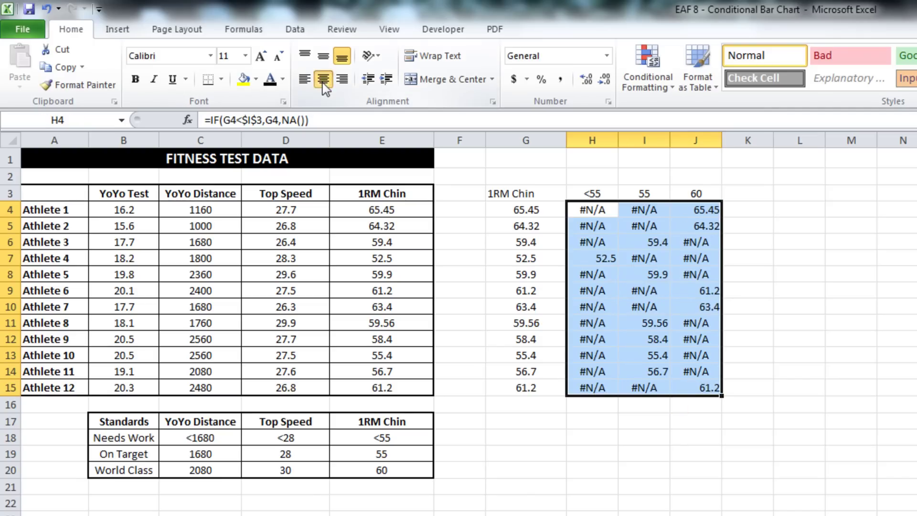
pyautogui.click(673, 486)
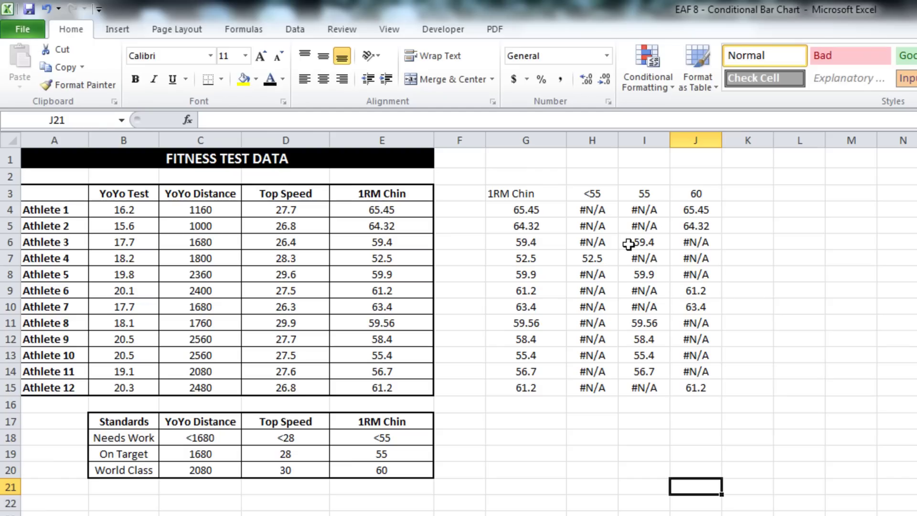
# Insert a clustered column chart from the H3:J15 result block.
pyautogui.moveTo(598, 196); pyautogui.dragTo(691, 382)
pyautogui.click(117, 30)
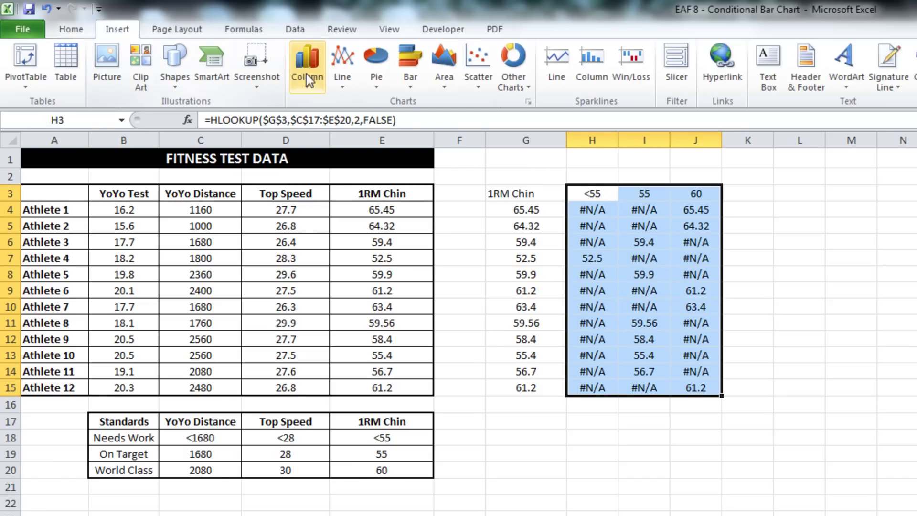
pyautogui.click(307, 89)
pyautogui.click(313, 131)
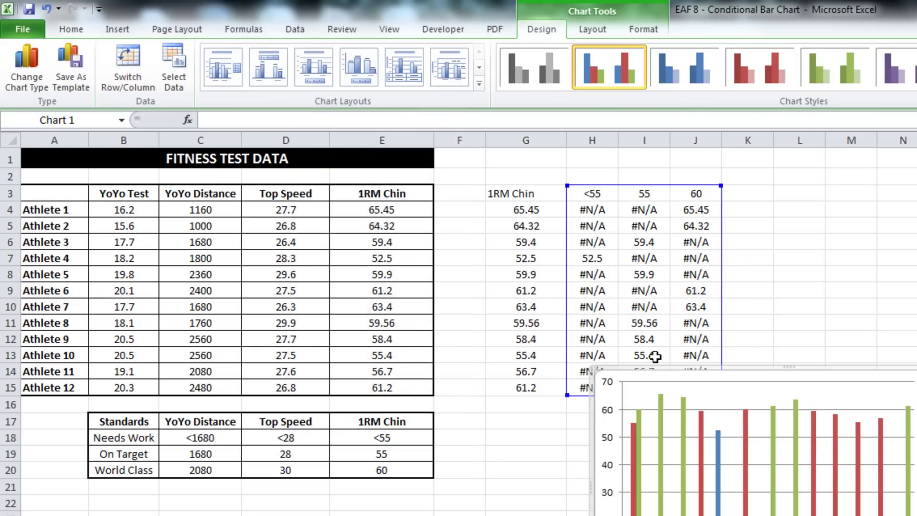
# Drop header row 3 from the chart data and position the chart beside the fitness tables.
pyautogui.moveTo(690, 366); pyautogui.dragTo(828, 168)
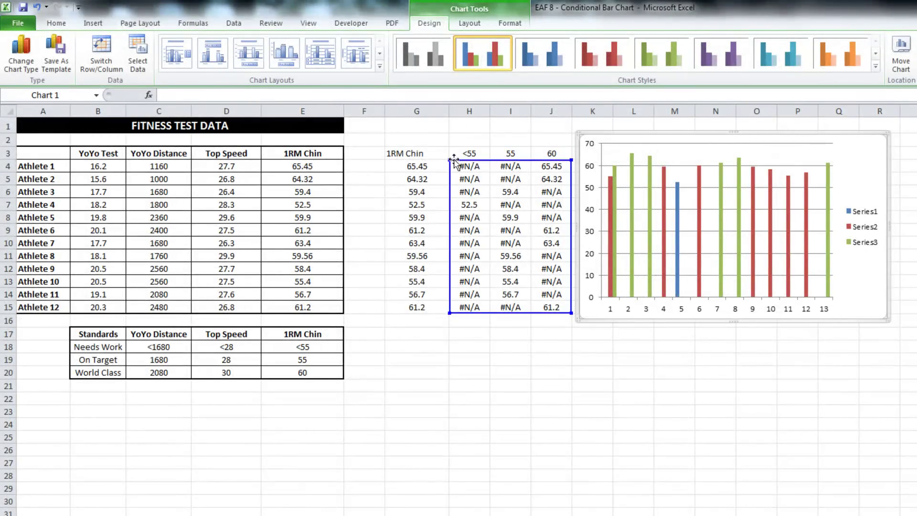
pyautogui.moveTo(450, 149); pyautogui.dragTo(450, 160)
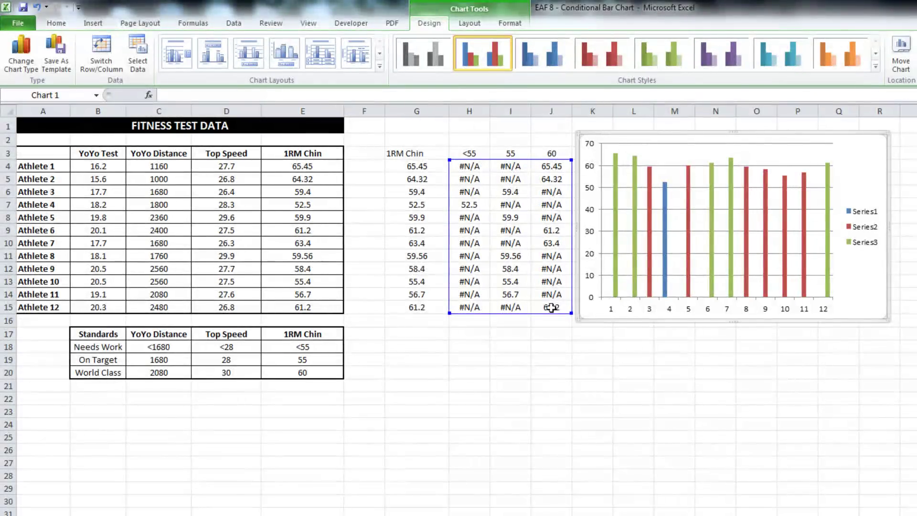
pyautogui.click(593, 363)
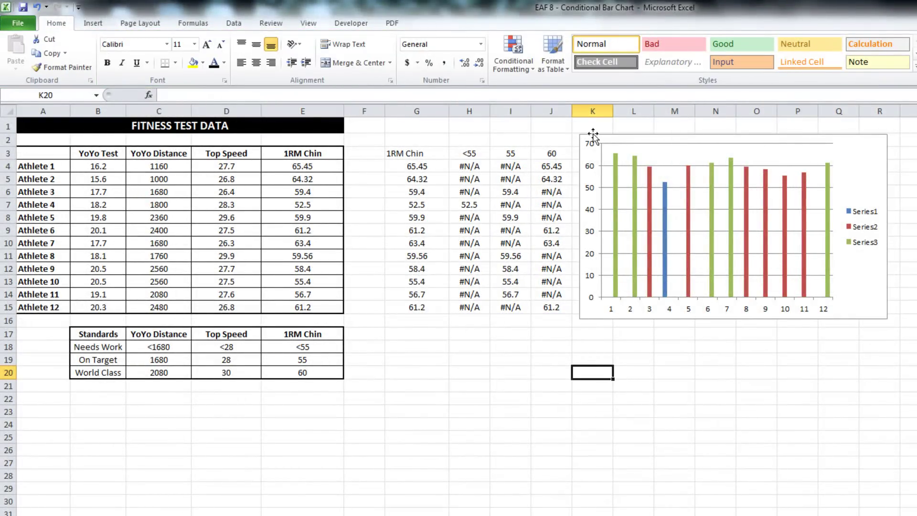
pyautogui.moveTo(592, 136); pyautogui.dragTo(368, 280)
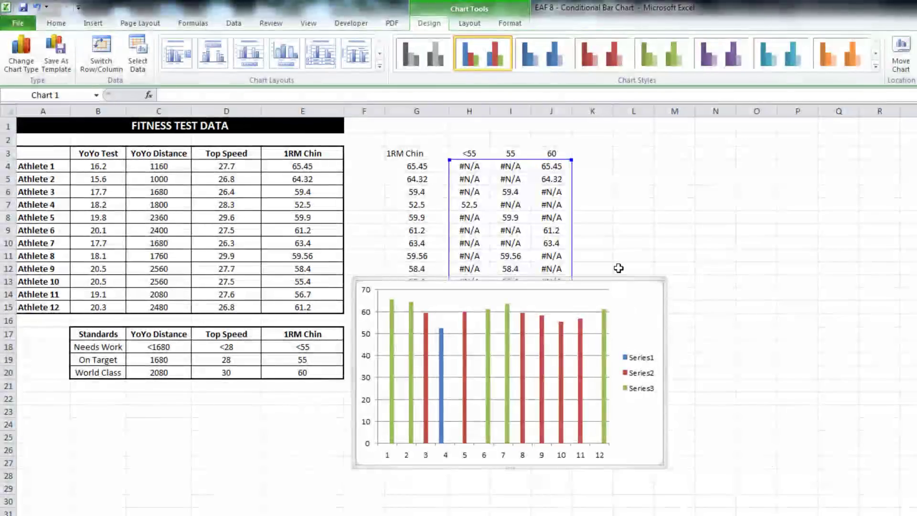
pyautogui.moveTo(623, 281); pyautogui.dragTo(616, 165)
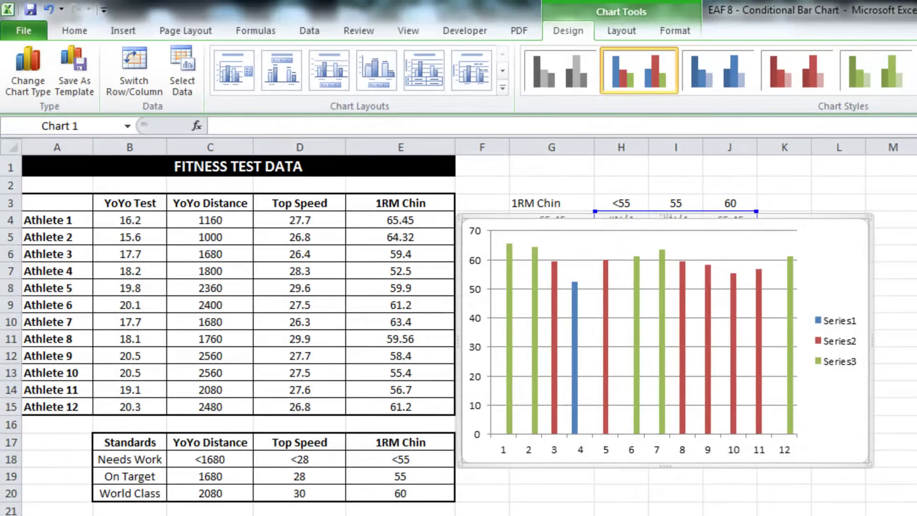
# Fill the chart's Series3 bars black using the Home Fill Color palette.
pyautogui.press('Escape')
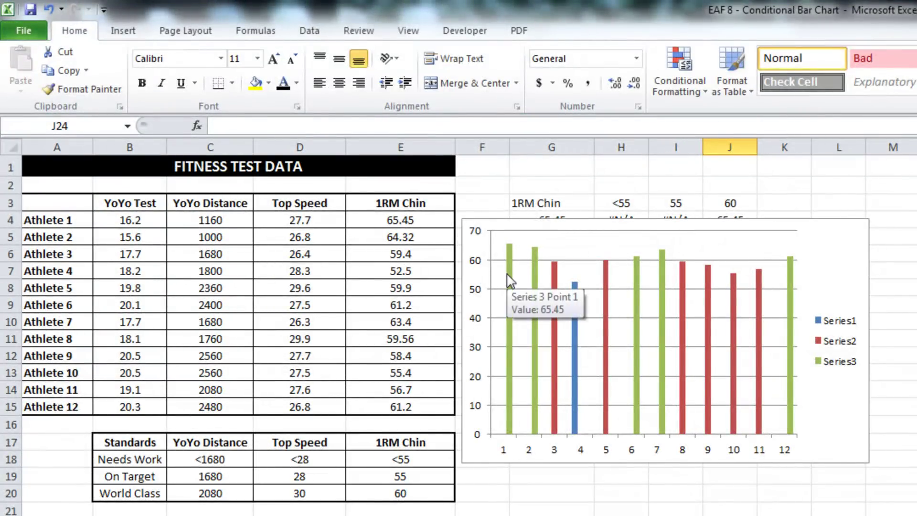
pyautogui.click(510, 281)
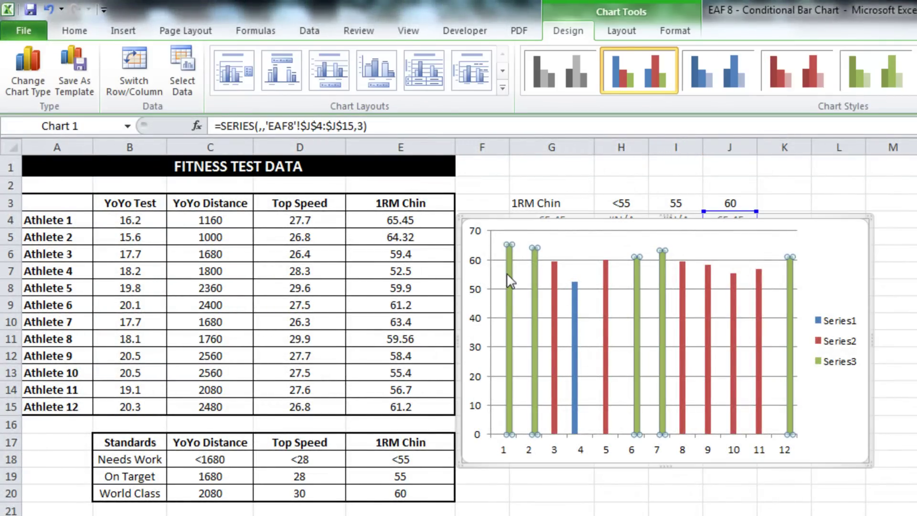
pyautogui.click(74, 31)
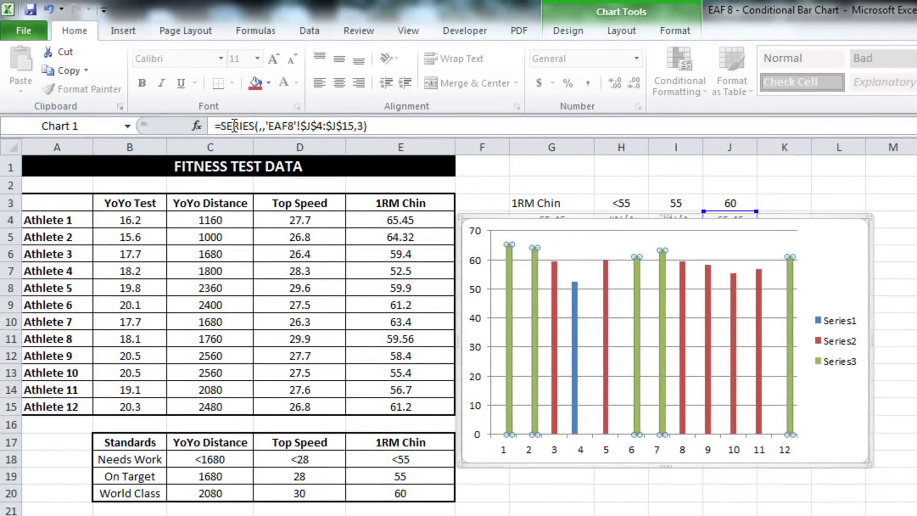
pyautogui.click(256, 84)
pyautogui.click(268, 84)
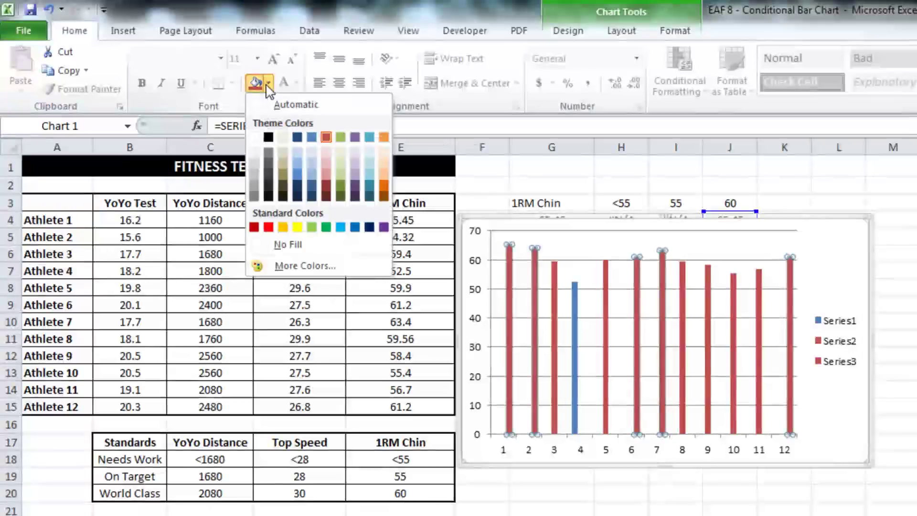
pyautogui.click(265, 134)
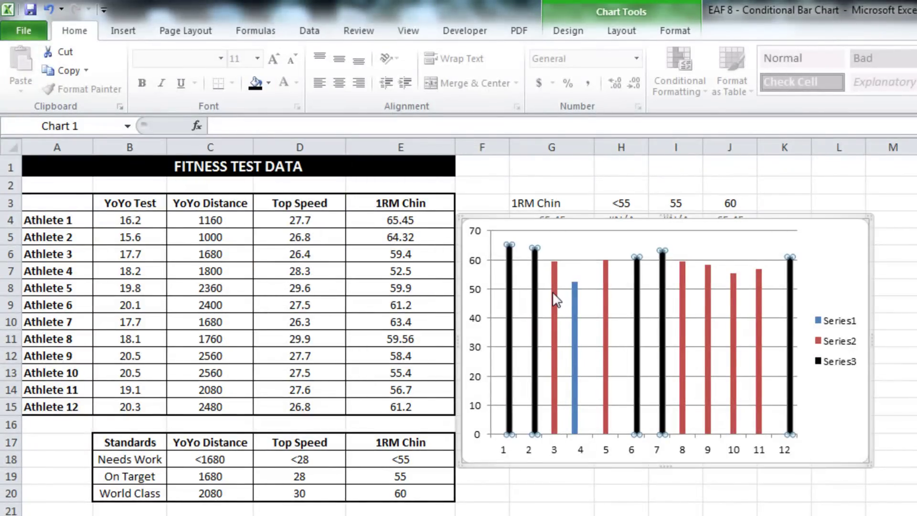
# Colour the Series2 bars light blue and the single Series1 bar red.
pyautogui.moveTo(553, 294)
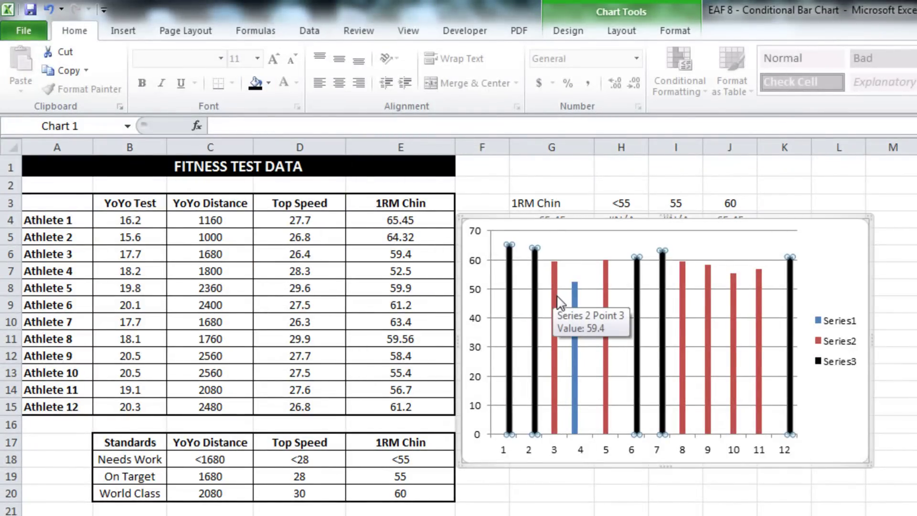
pyautogui.click(554, 300)
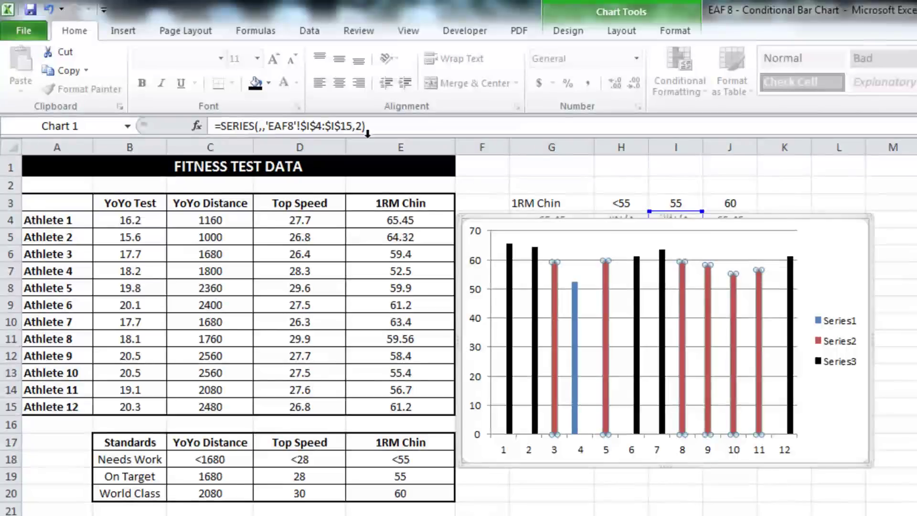
pyautogui.click(270, 84)
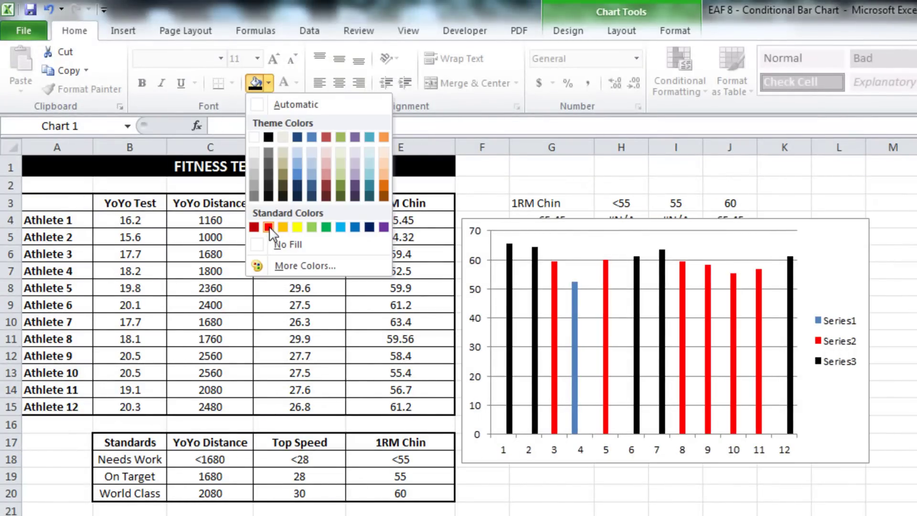
pyautogui.click(340, 227)
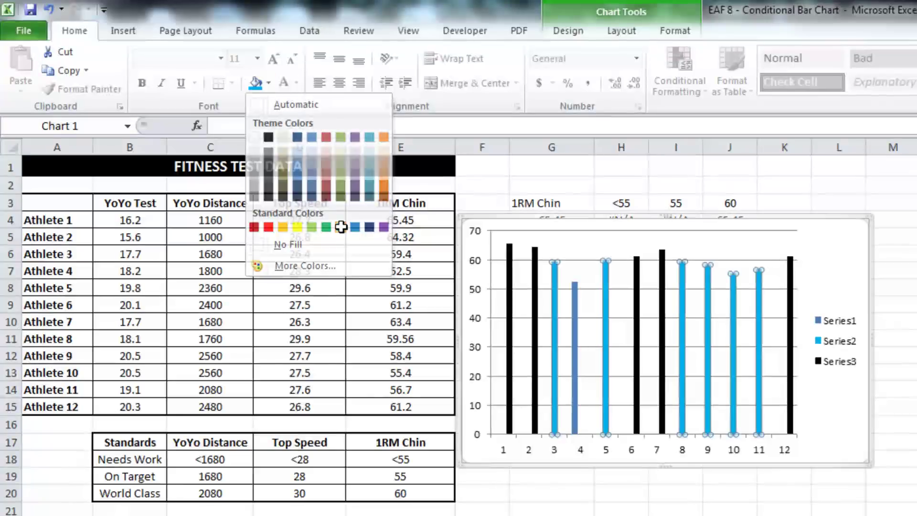
pyautogui.click(575, 330)
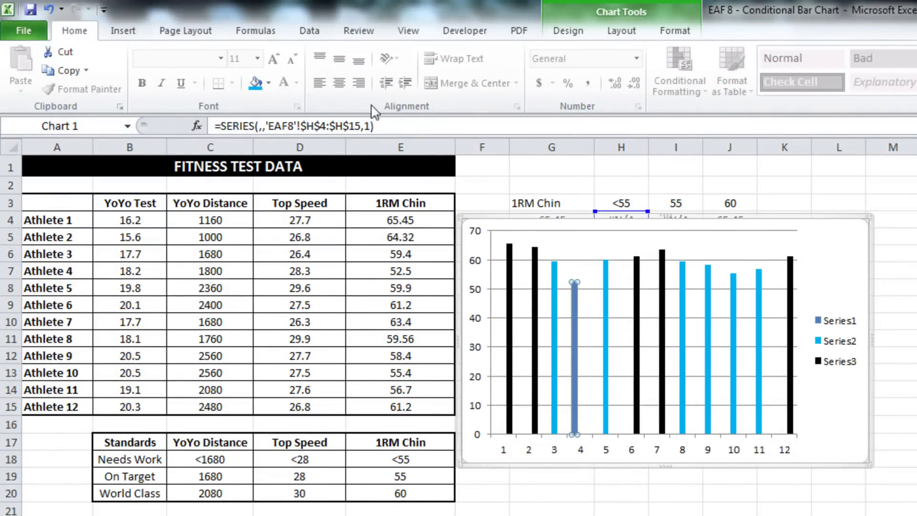
pyautogui.click(269, 83)
pyautogui.click(269, 227)
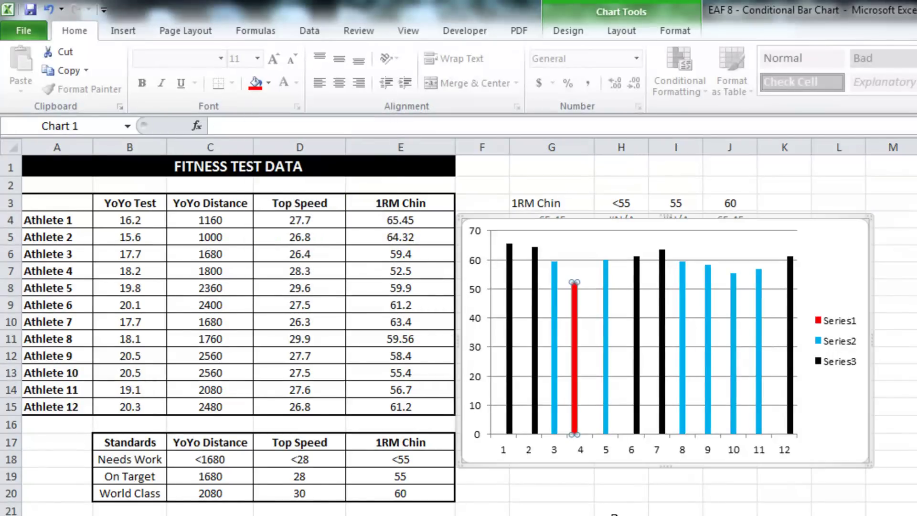
pyautogui.click(574, 302)
pyautogui.rightClick(574, 305)
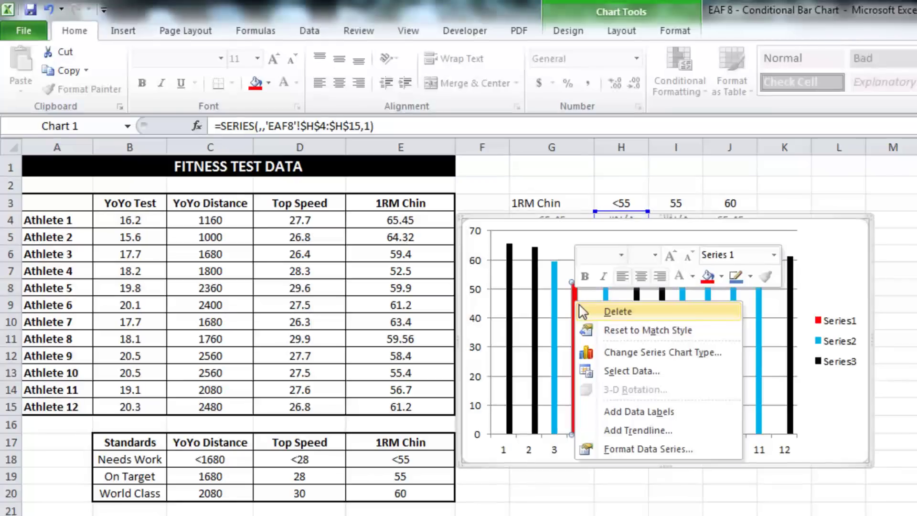
# Use the athlete names in A4:A15 (Athlete 1 to Athlete 12) as horizontal axis labels.
pyautogui.click(631, 371)
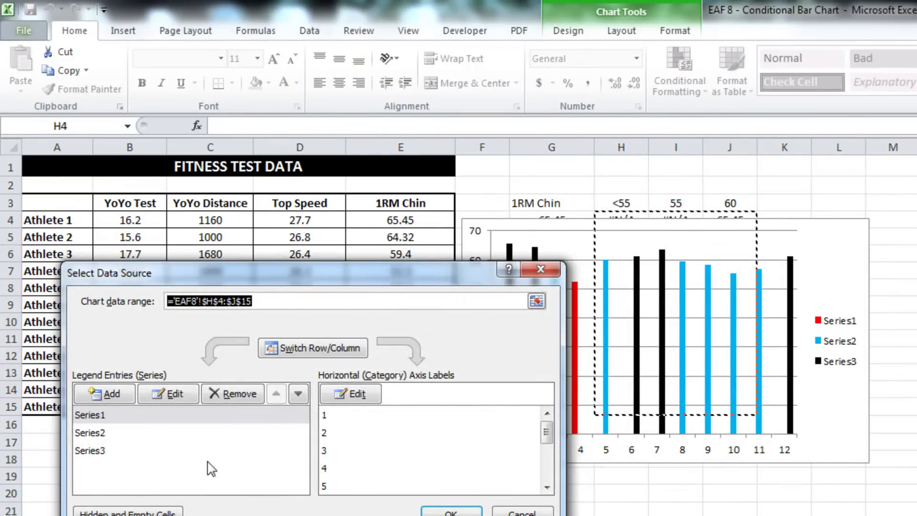
pyautogui.click(357, 395)
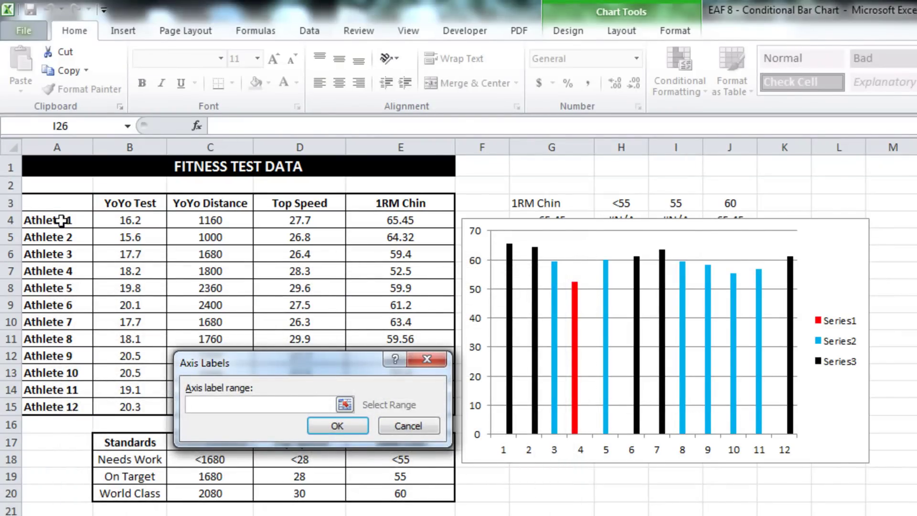
pyautogui.moveTo(61, 219); pyautogui.dragTo(79, 407)
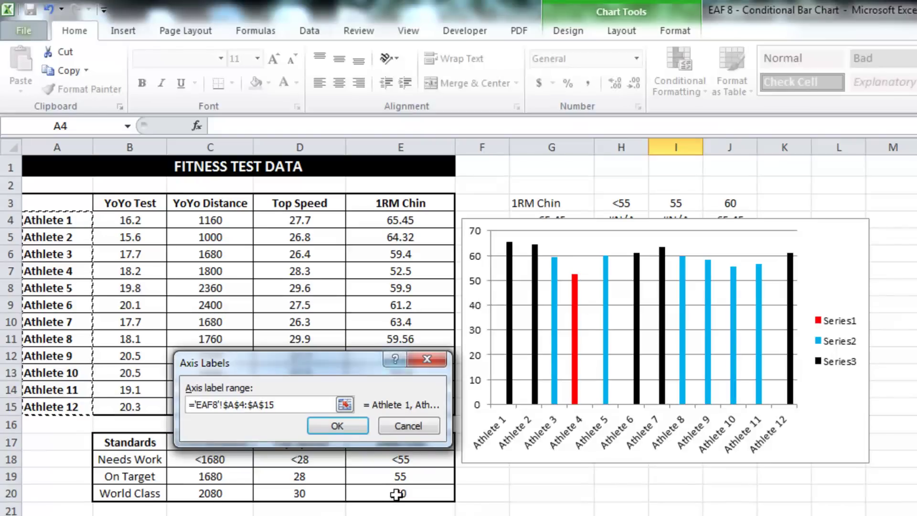
pyautogui.click(341, 427)
pyautogui.click(451, 512)
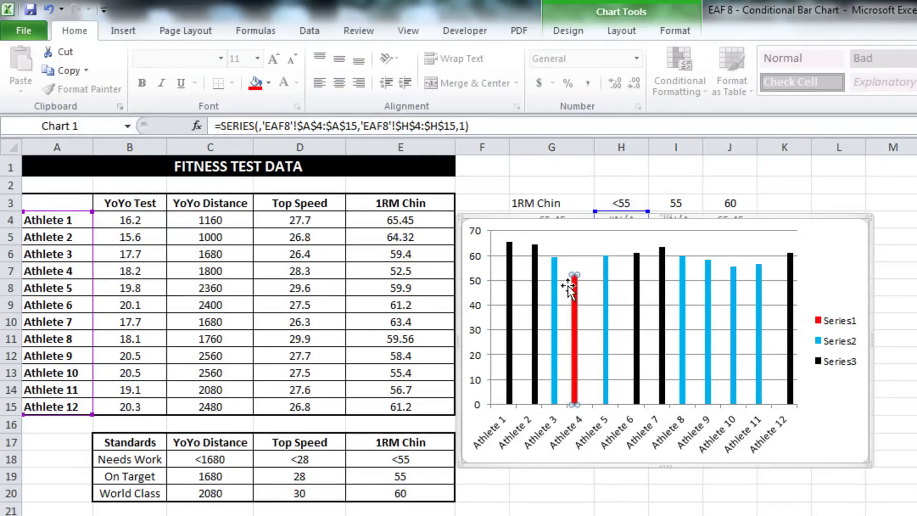
# Name the first series Needs Work, taken from cell B18.
pyautogui.rightClick(577, 299)
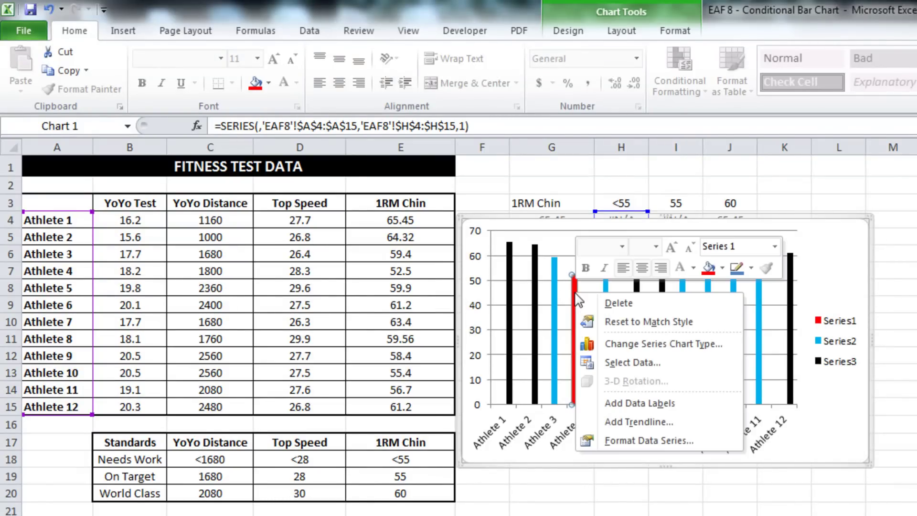
pyautogui.click(632, 363)
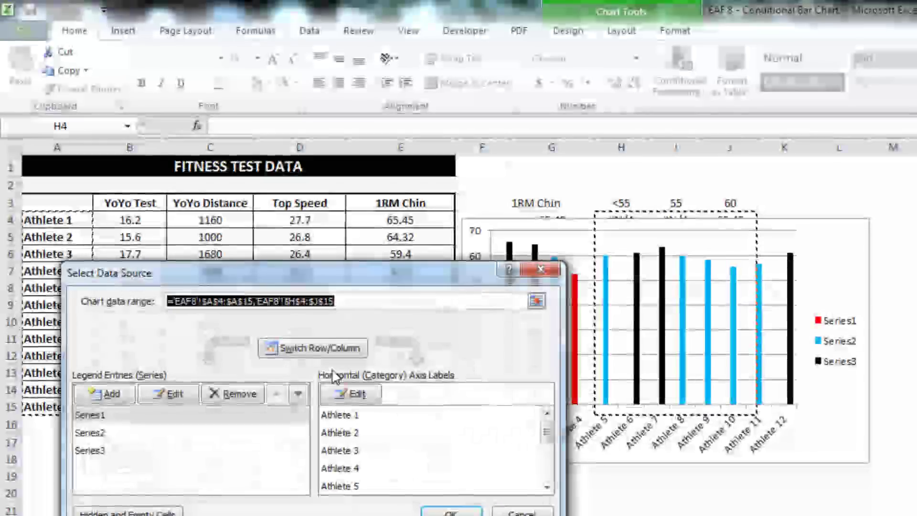
pyautogui.click(171, 394)
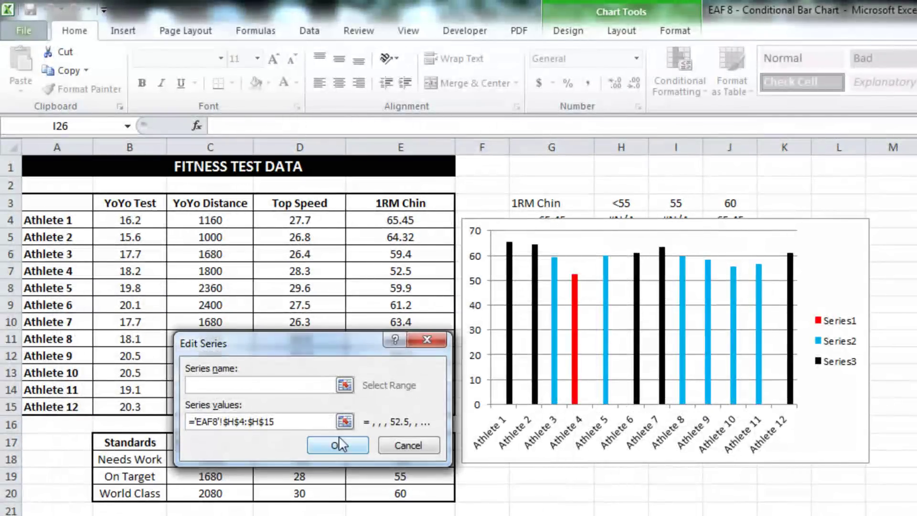
pyautogui.moveTo(287, 343); pyautogui.dragTo(291, 197)
pyautogui.click(142, 451)
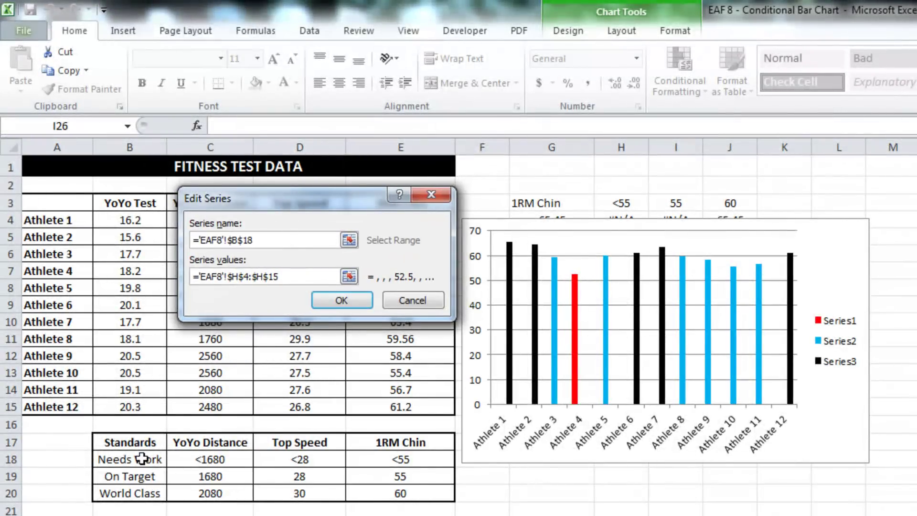
pyautogui.click(340, 300)
# Name the second and third series On Target (B19) and World Class (B20).
pyautogui.click(91, 432)
pyautogui.click(168, 393)
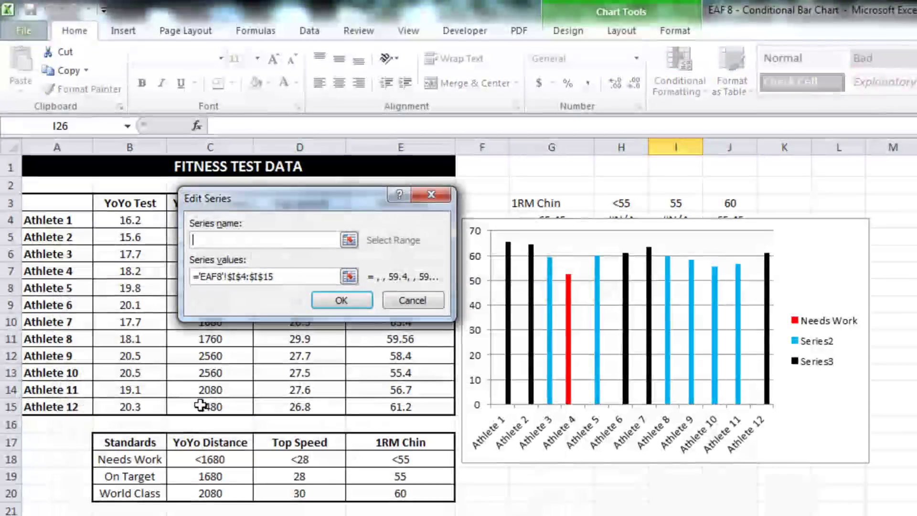
pyautogui.click(145, 476)
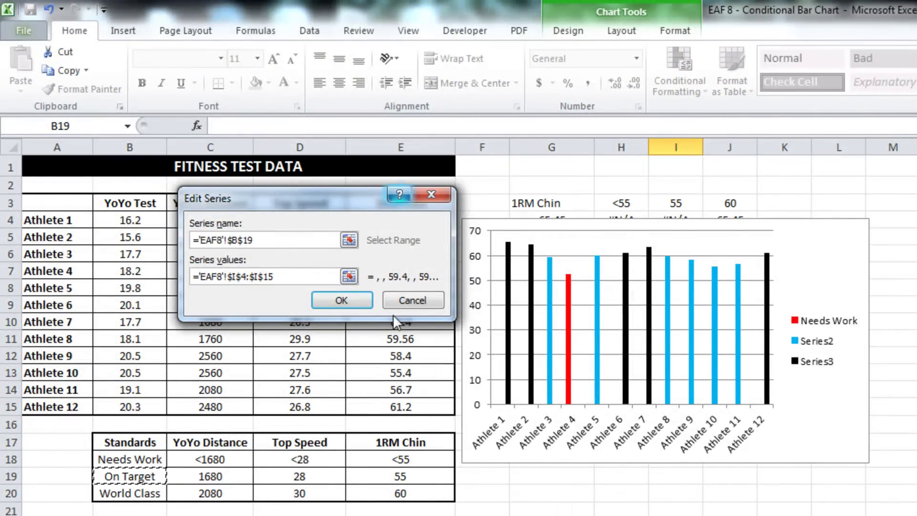
pyautogui.click(340, 302)
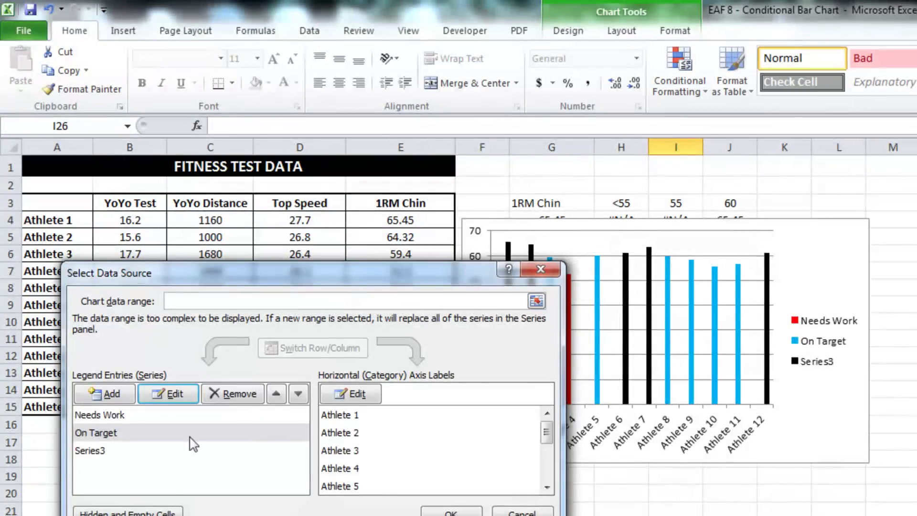
pyautogui.click(144, 449)
pyautogui.click(164, 387)
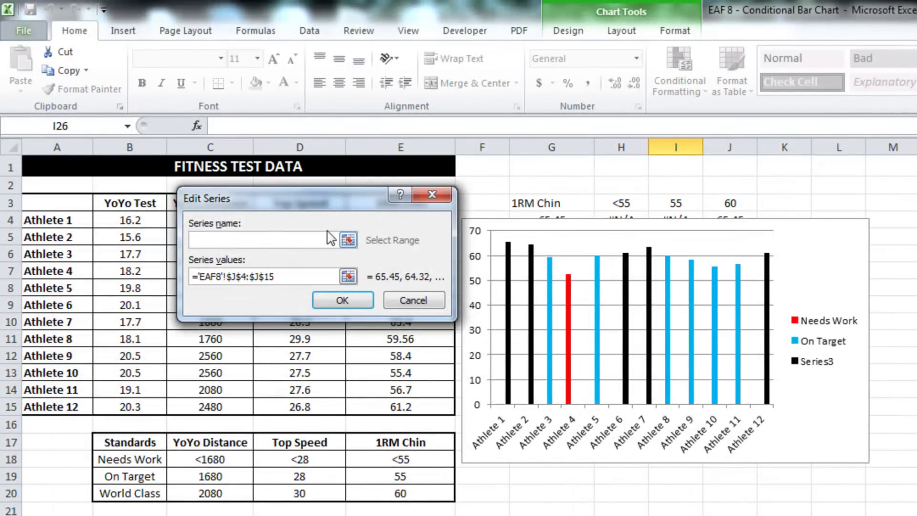
pyautogui.click(126, 501)
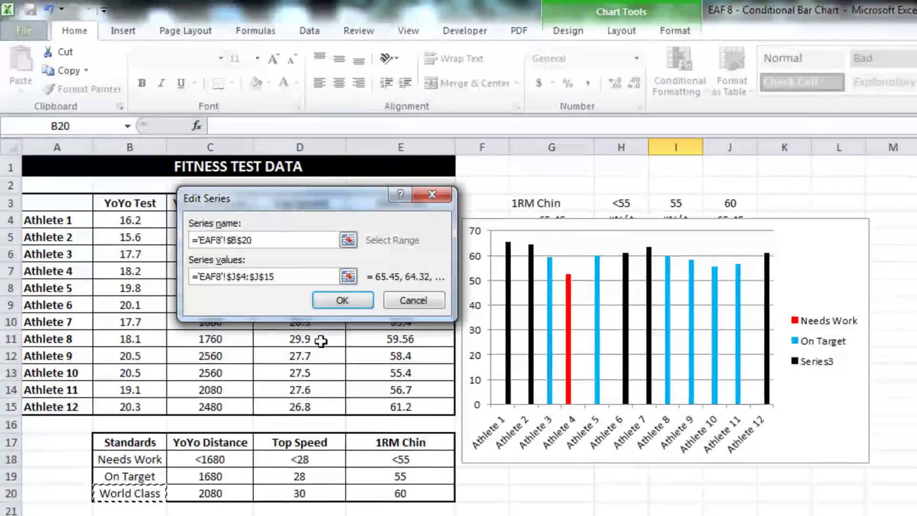
pyautogui.click(348, 303)
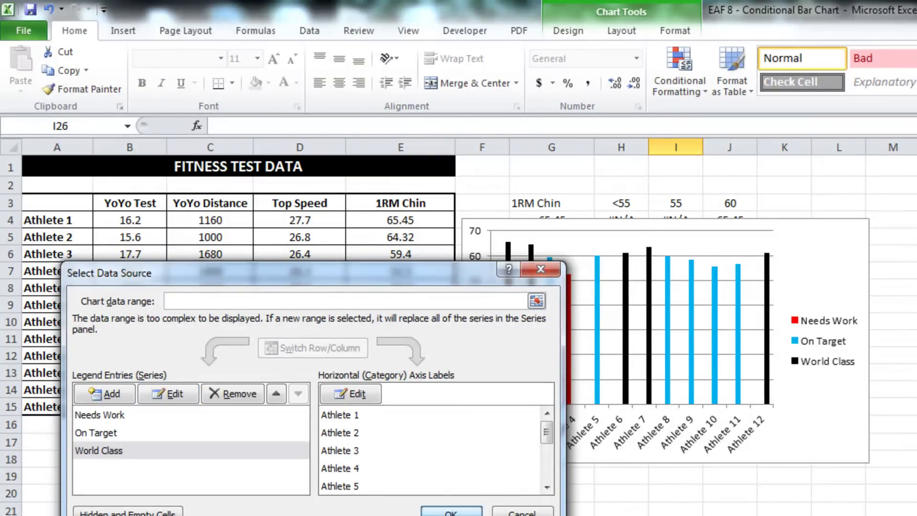
pyautogui.click(444, 505)
# Set the data series overlap to 100% so each athlete shows one centred bar.
pyautogui.rightClick(571, 308)
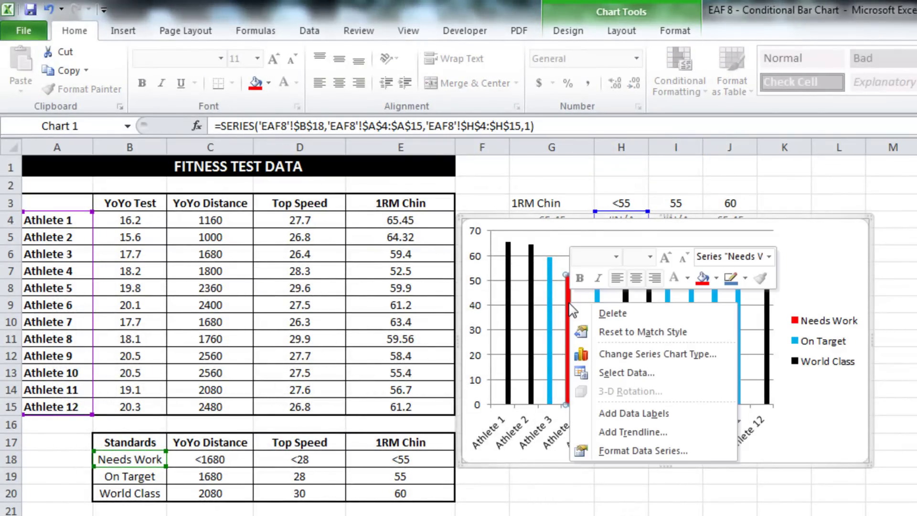
pyautogui.click(635, 450)
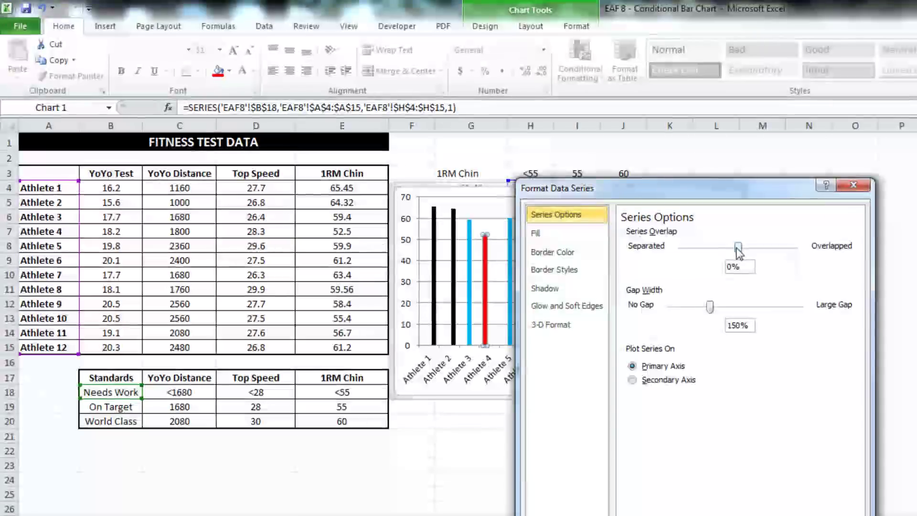
pyautogui.moveTo(738, 248); pyautogui.dragTo(805, 258)
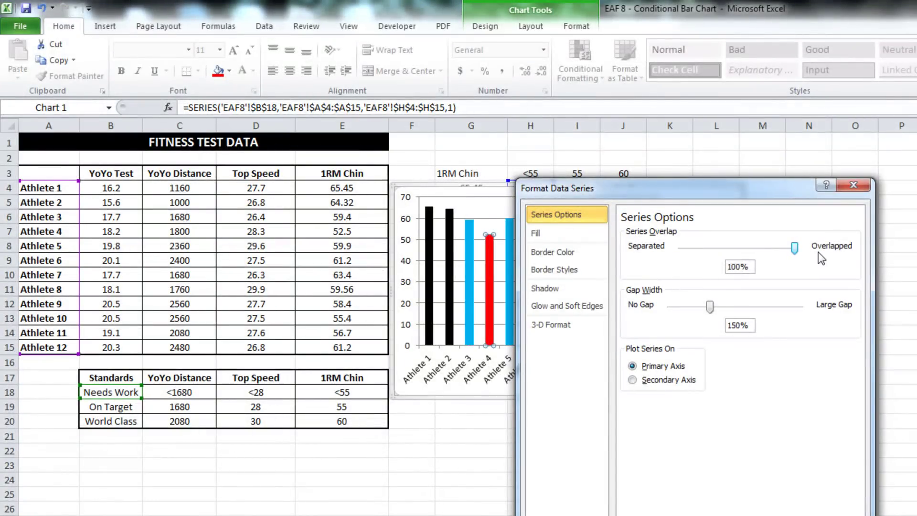
pyautogui.press('Escape')
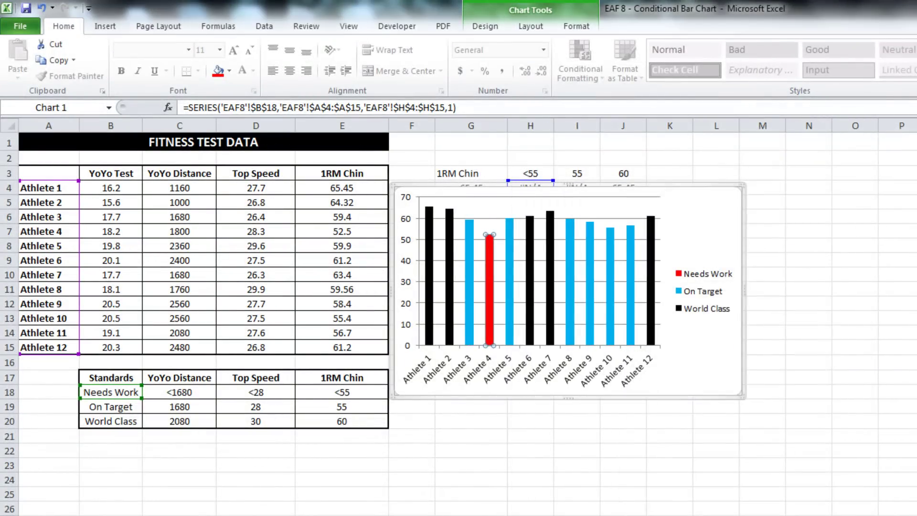
pyautogui.press('Escape')
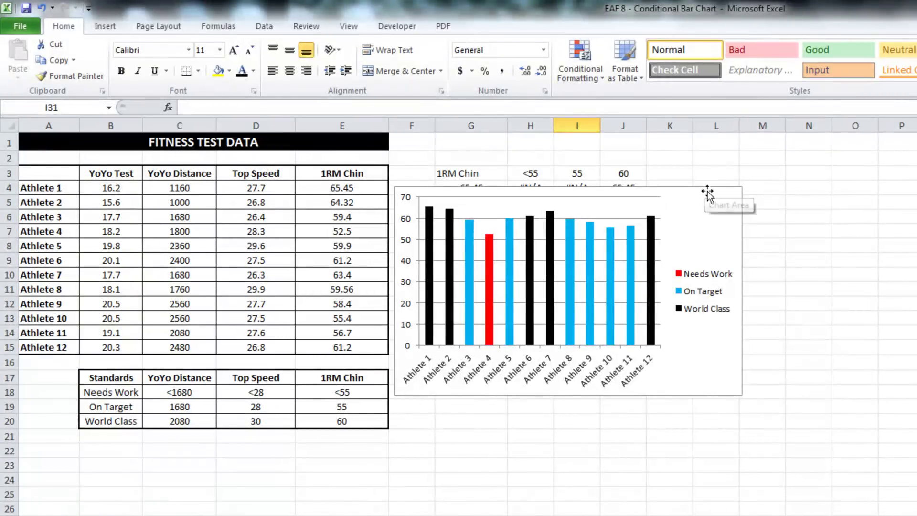
pyautogui.click(703, 188)
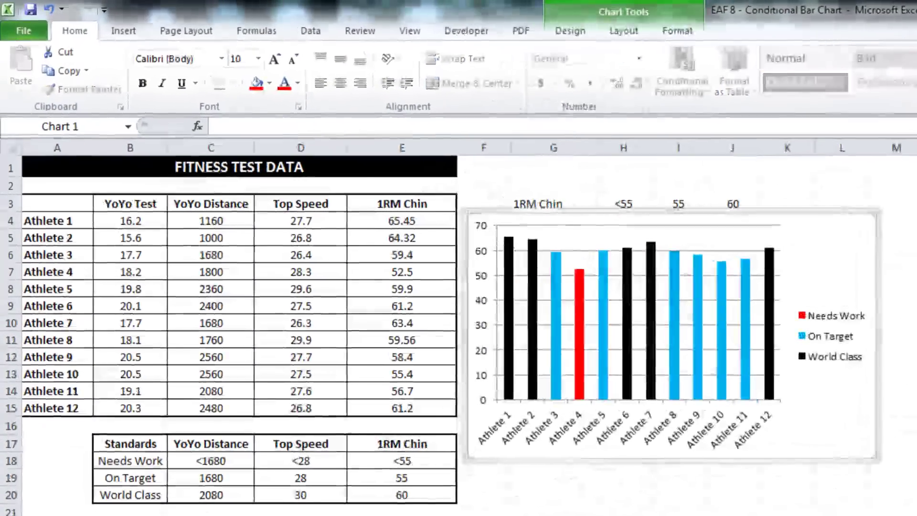
pyautogui.press('Escape')
# Fill the metric selector cell G3 orange.
pyautogui.click(541, 194)
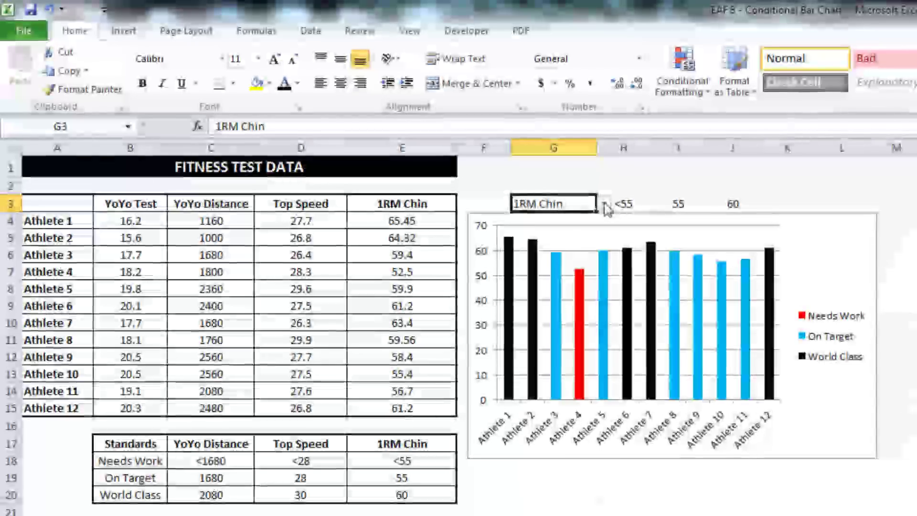
pyautogui.click(269, 84)
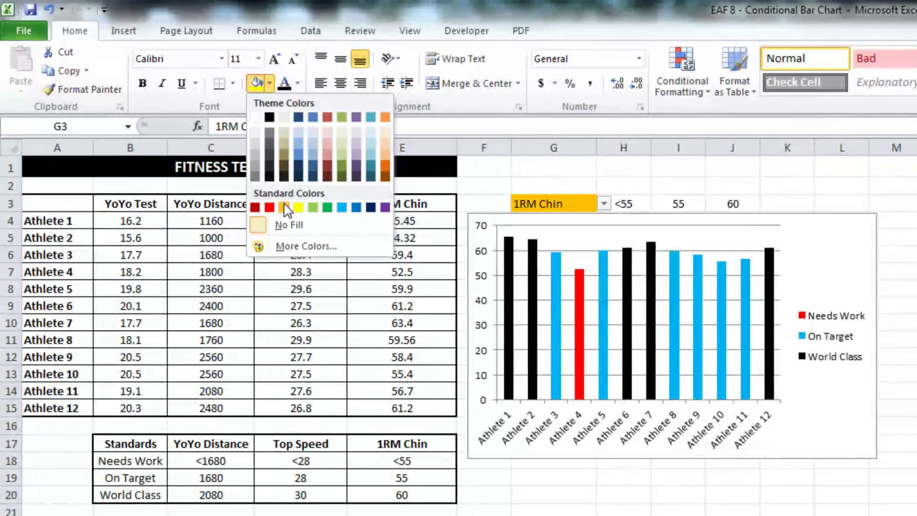
pyautogui.click(284, 206)
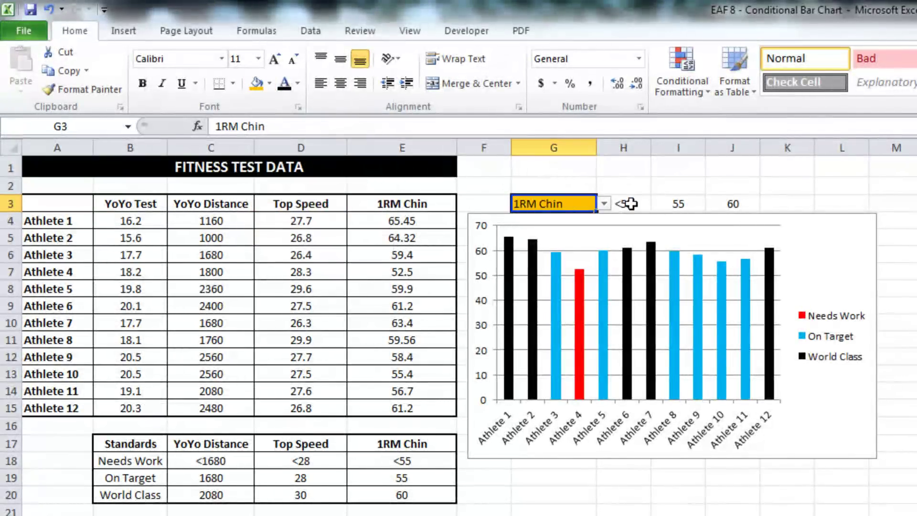
# Test the G3 dropdown with Top Speed, leaving it on YoYo Distance.
pyautogui.click(604, 204)
pyautogui.click(566, 222)
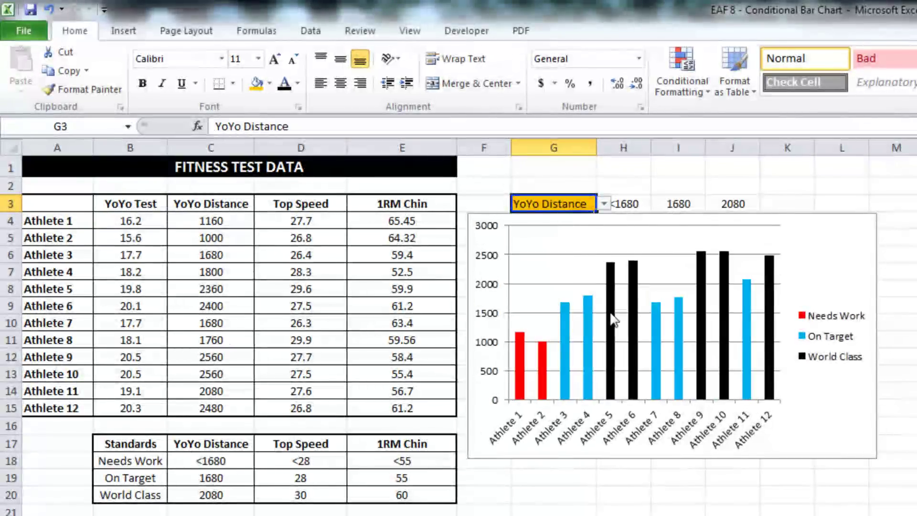
pyautogui.click(603, 204)
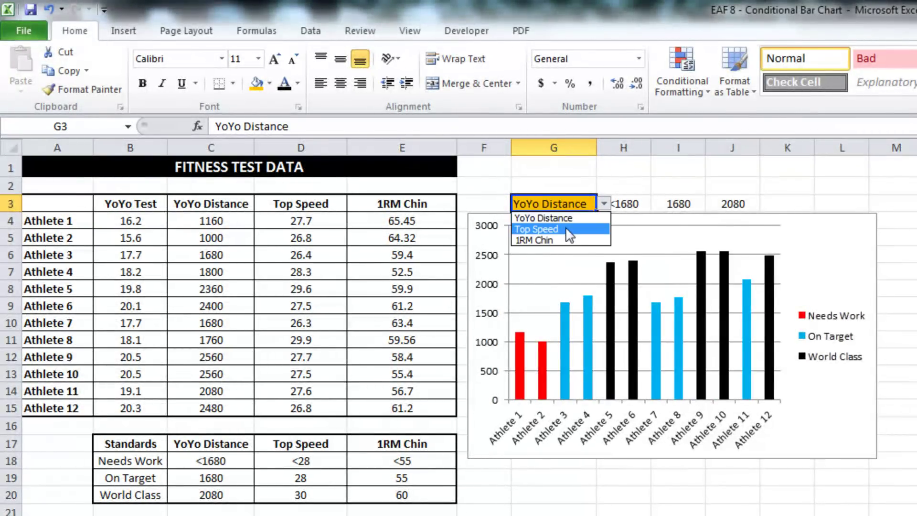
pyautogui.click(568, 229)
pyautogui.click(603, 204)
pyautogui.click(545, 218)
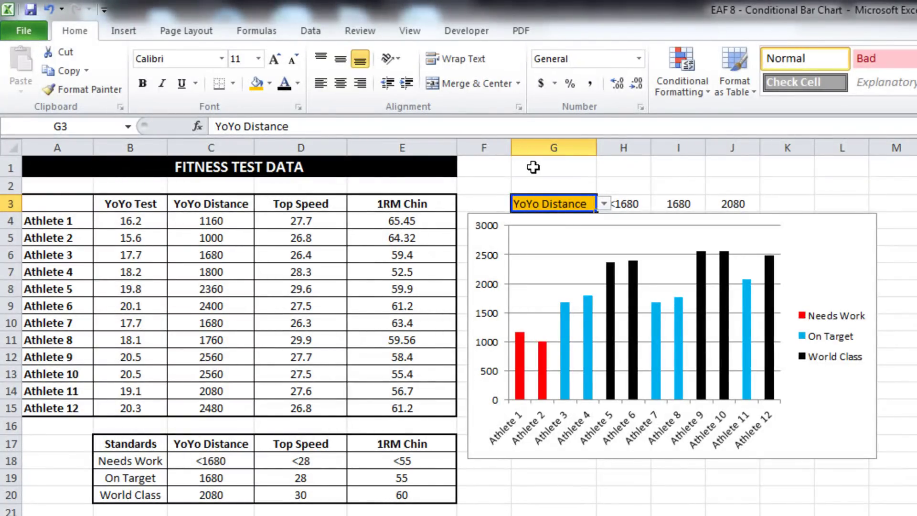
pyautogui.click(533, 168)
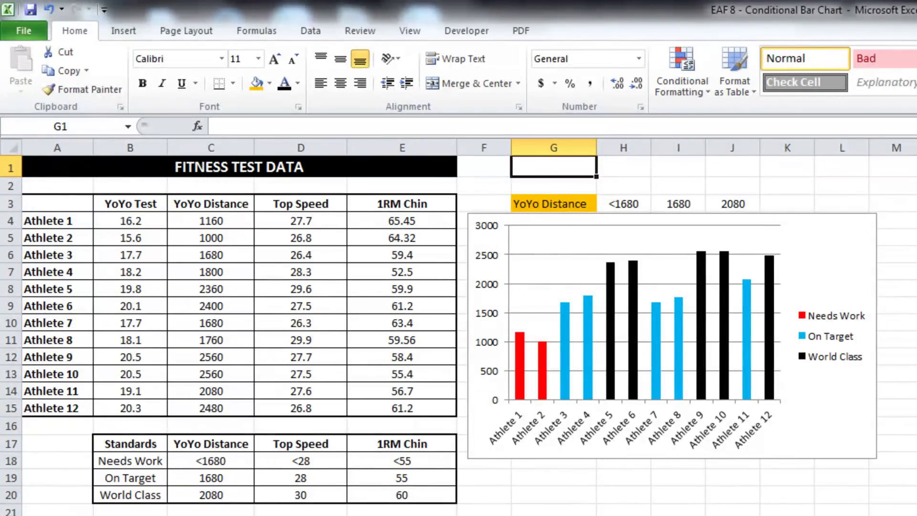
# Enter =PROPER(A1) & " - " & G3 in G1 to read 'Fitness Test Data - YoYo Distance'.
pyautogui.write('=proper')
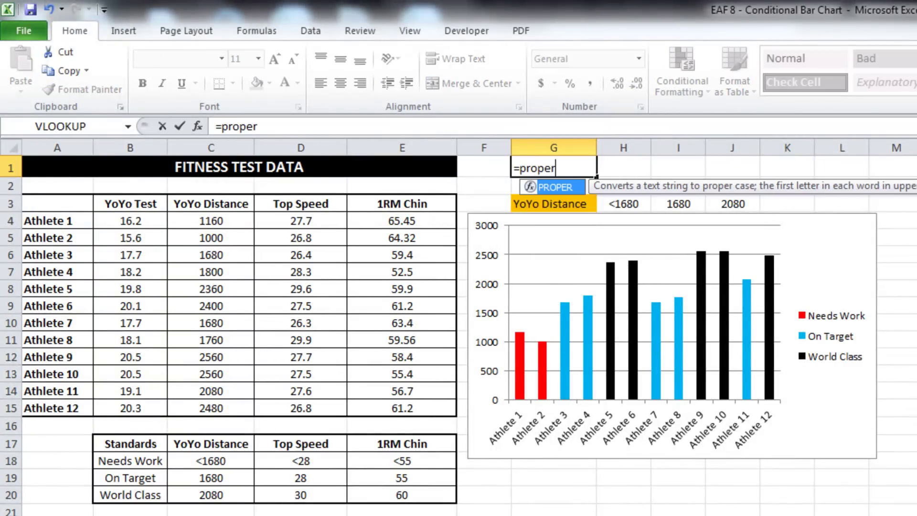
pyautogui.write('(')
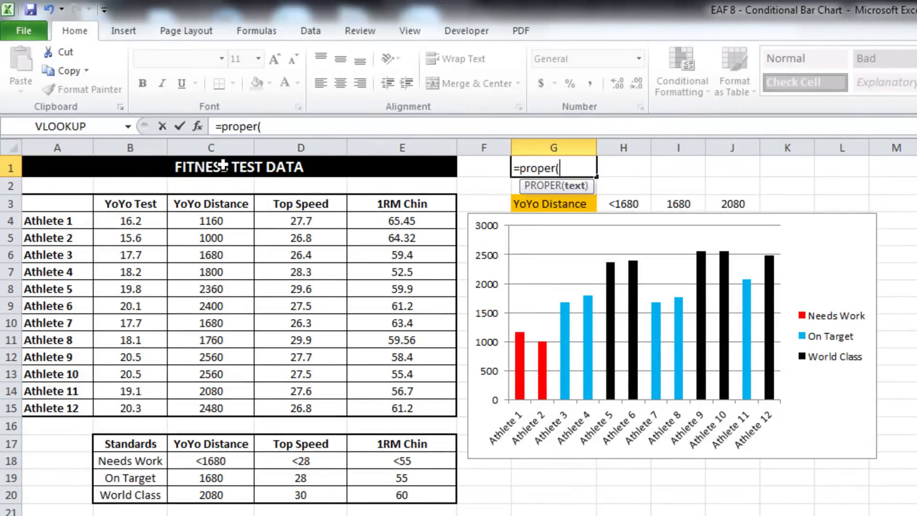
pyautogui.click(67, 169)
pyautogui.moveTo(584, 307)
pyautogui.write(')')
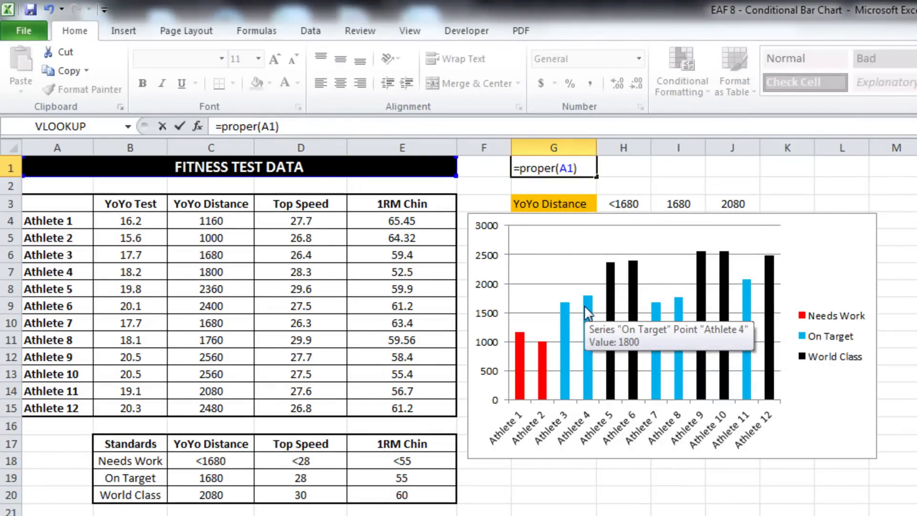
pyautogui.write('& " - " &')
pyautogui.click(540, 203)
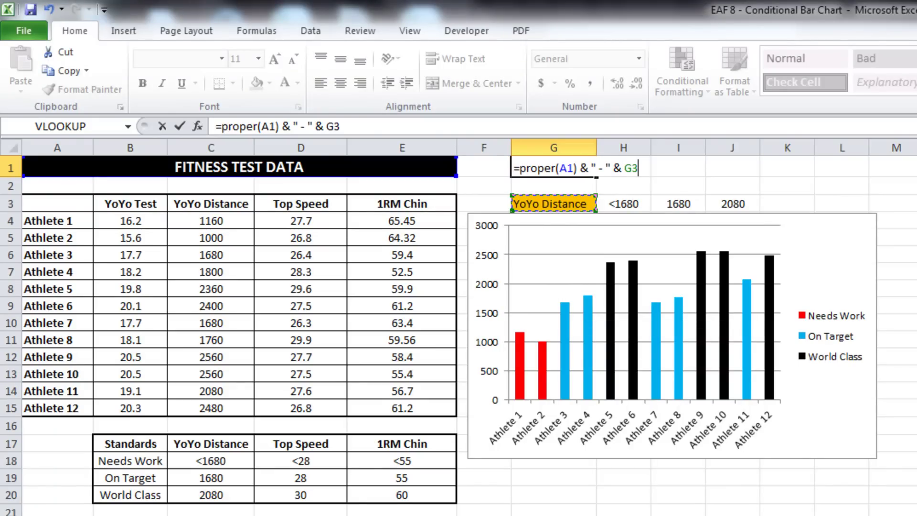
pyautogui.press('Return')
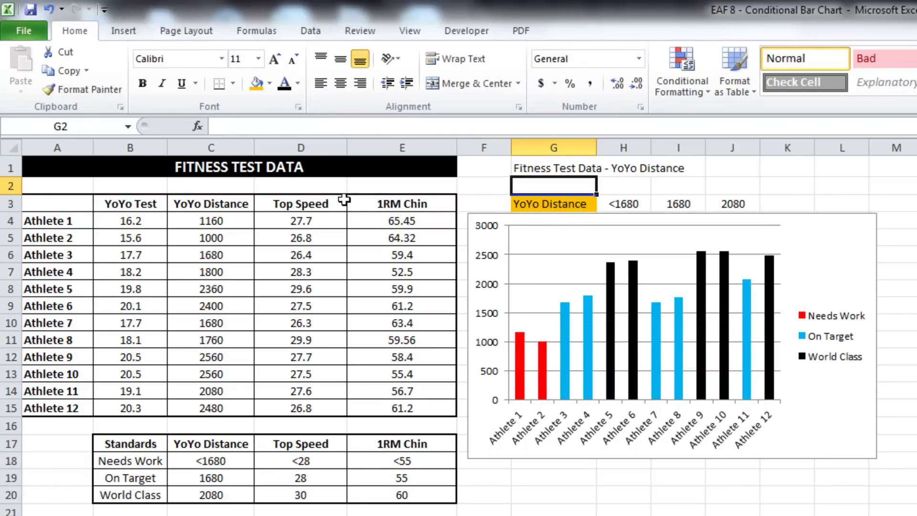
pyautogui.click(815, 233)
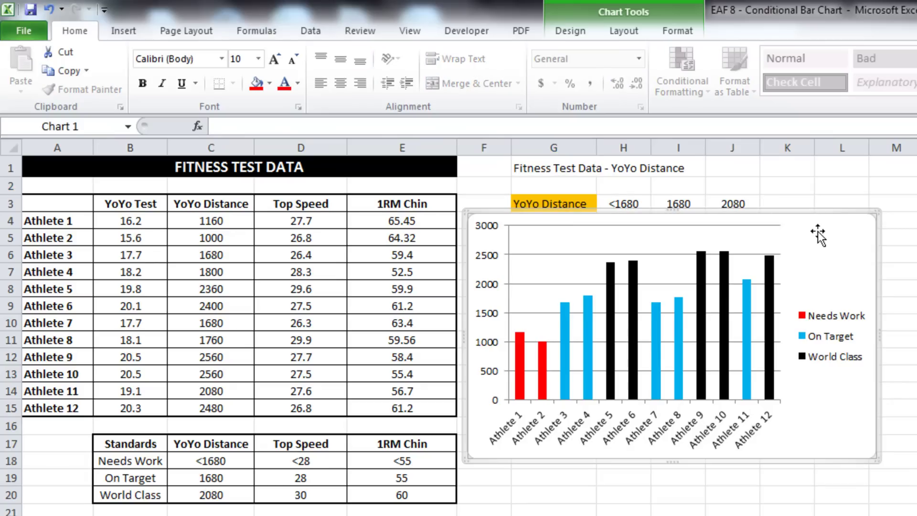
# Add a chart title above the chart, linked by formula to cell G1.
pyautogui.click(620, 31)
pyautogui.click(267, 89)
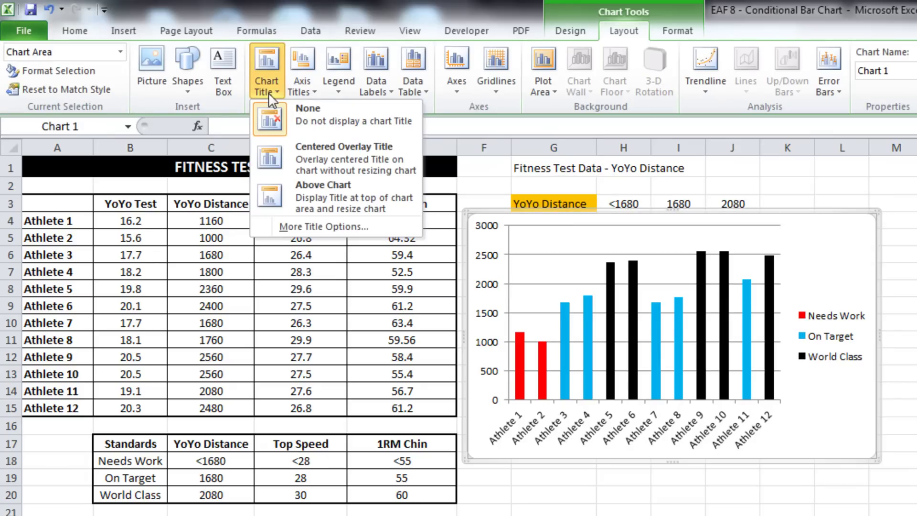
pyautogui.click(268, 193)
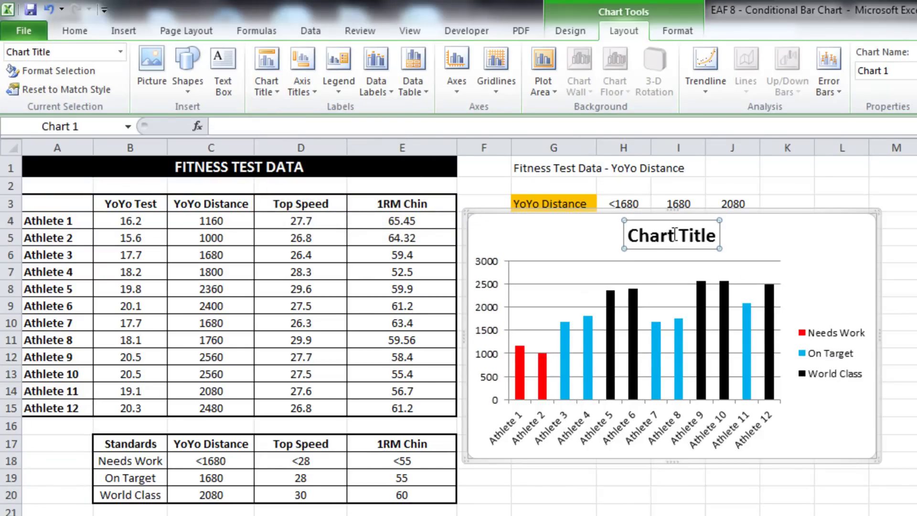
pyautogui.click(234, 128)
pyautogui.write('=')
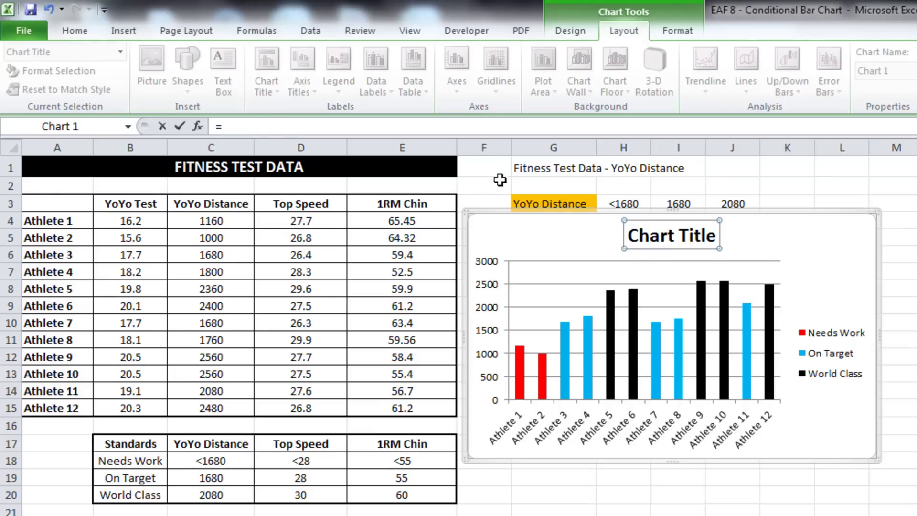
pyautogui.click(527, 164)
pyautogui.press('Return')
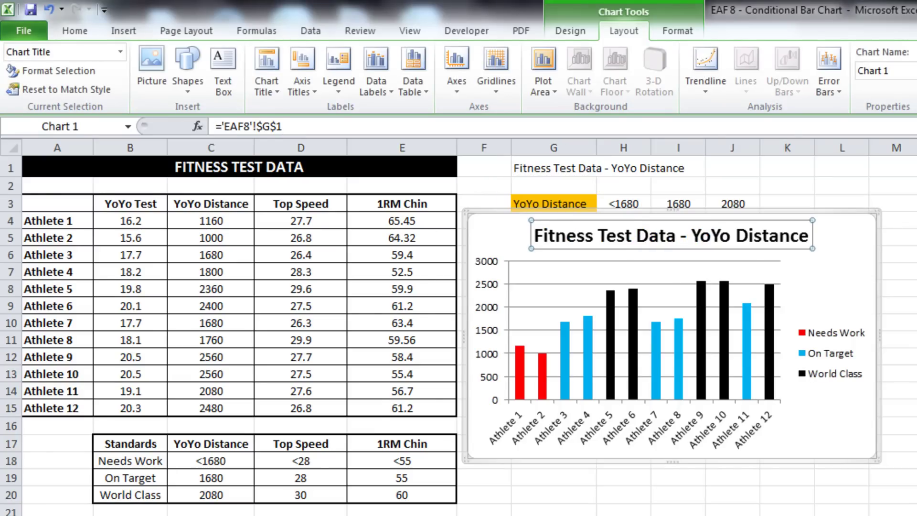
pyautogui.press('Escape')
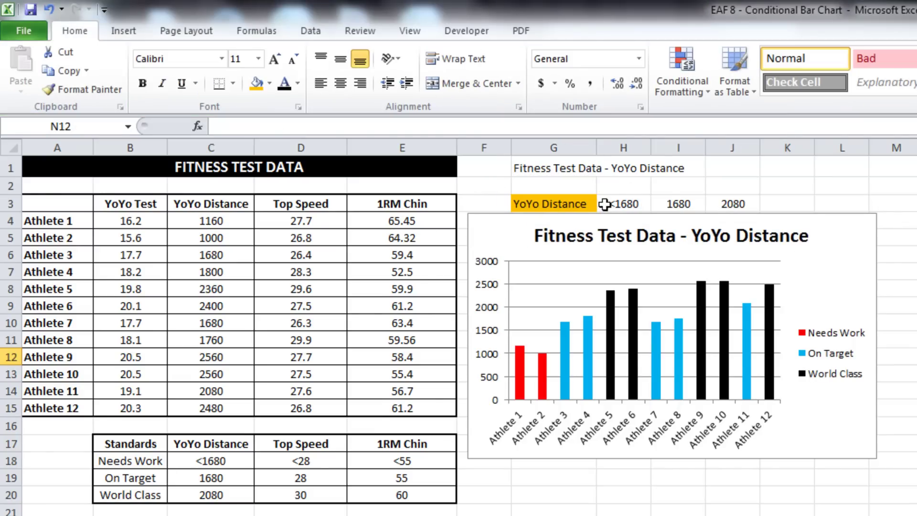
# Hide the row 1 title cells and row 3 threshold values with white font.
pyautogui.moveTo(497, 164); pyautogui.dragTo(857, 167)
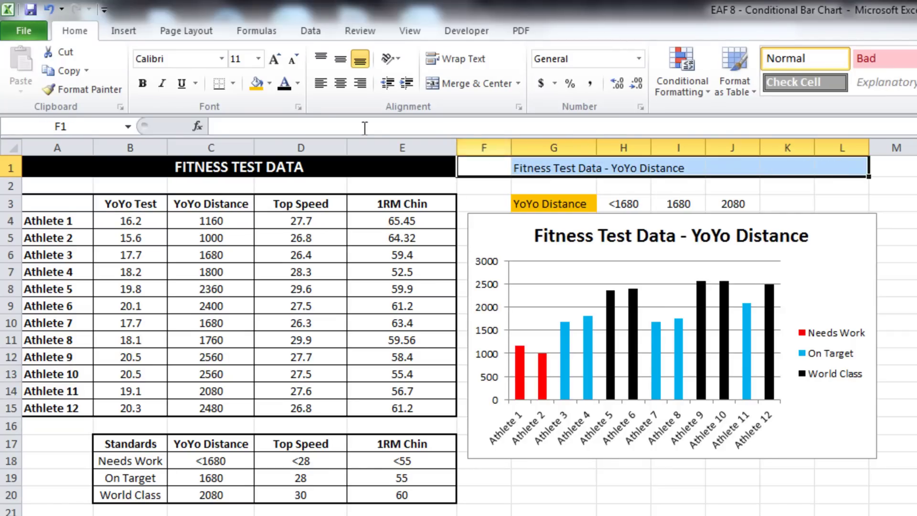
pyautogui.click(297, 83)
pyautogui.click(284, 137)
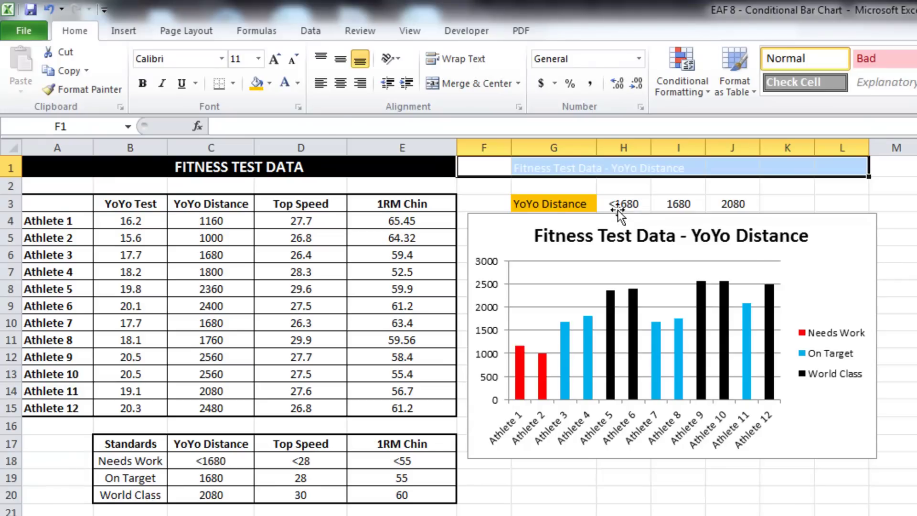
pyautogui.moveTo(616, 204); pyautogui.dragTo(854, 204)
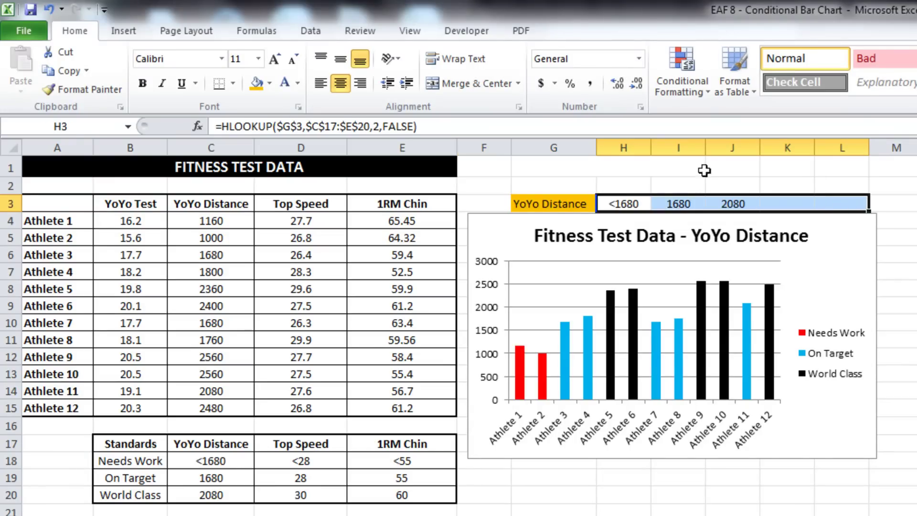
pyautogui.click(284, 83)
pyautogui.click(891, 166)
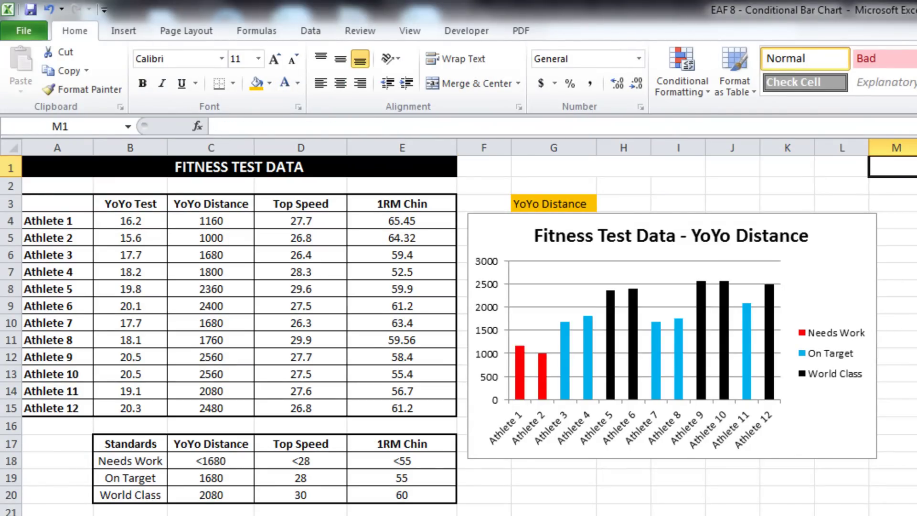
# Turn off the worksheet gridlines from the View tab.
pyautogui.click(13, 141)
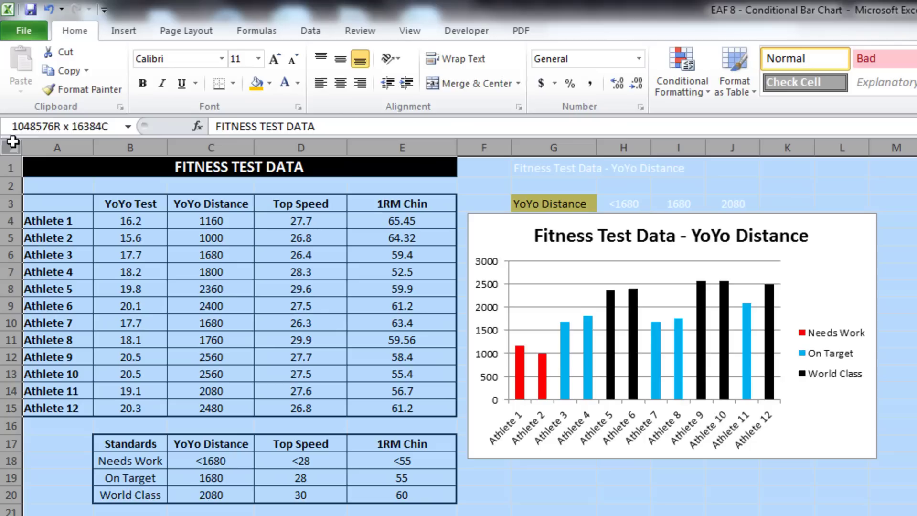
pyautogui.click(409, 32)
pyautogui.click(224, 83)
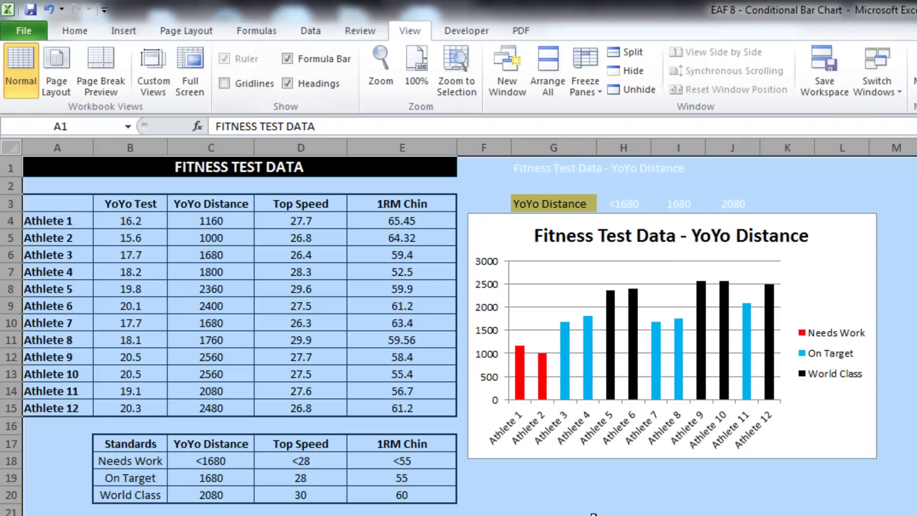
pyautogui.click(592, 514)
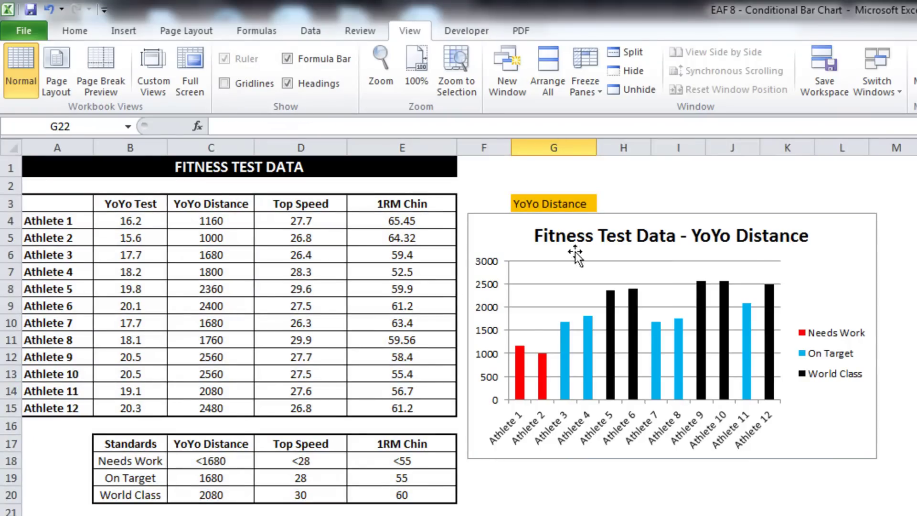
pyautogui.rightClick(537, 285)
# Make the chart gridlines a solid pale colour.
pyautogui.click(592, 396)
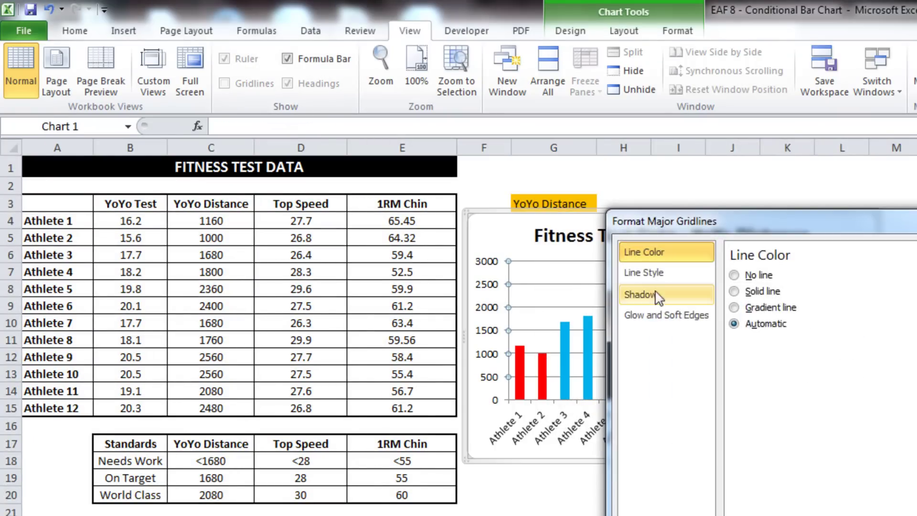
pyautogui.click(754, 292)
pyautogui.click(804, 344)
pyautogui.click(786, 393)
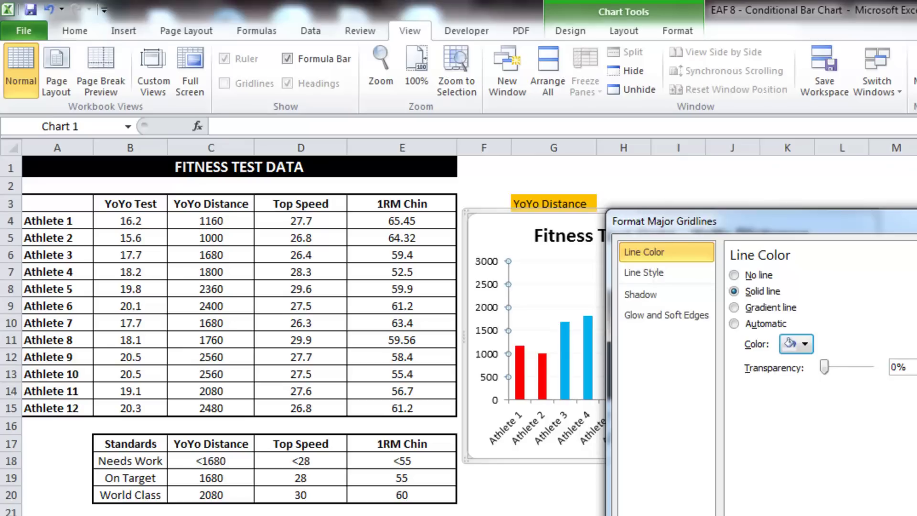
pyautogui.click(898, 515)
pyautogui.click(553, 515)
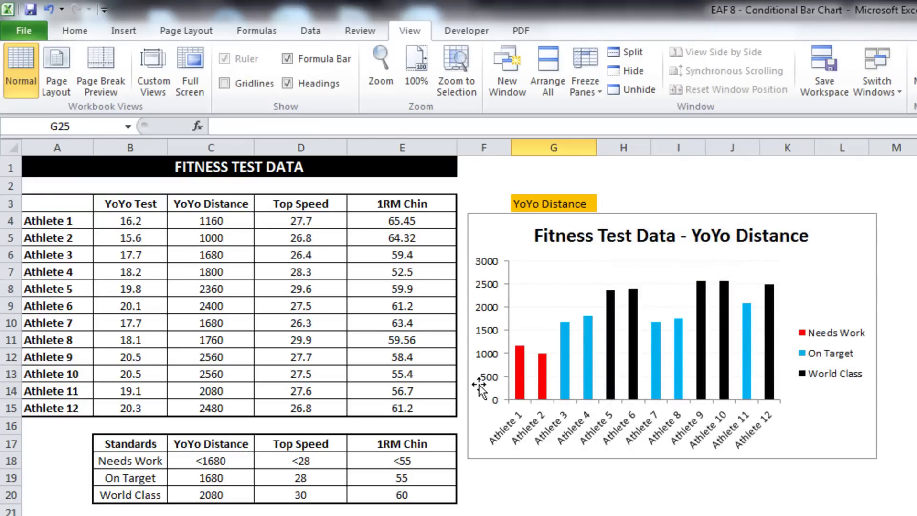
# Put a thick box border around the G3 selector cell.
pyautogui.click(538, 202)
pyautogui.click(75, 30)
pyautogui.click(268, 82)
pyautogui.click(231, 83)
pyautogui.click(232, 83)
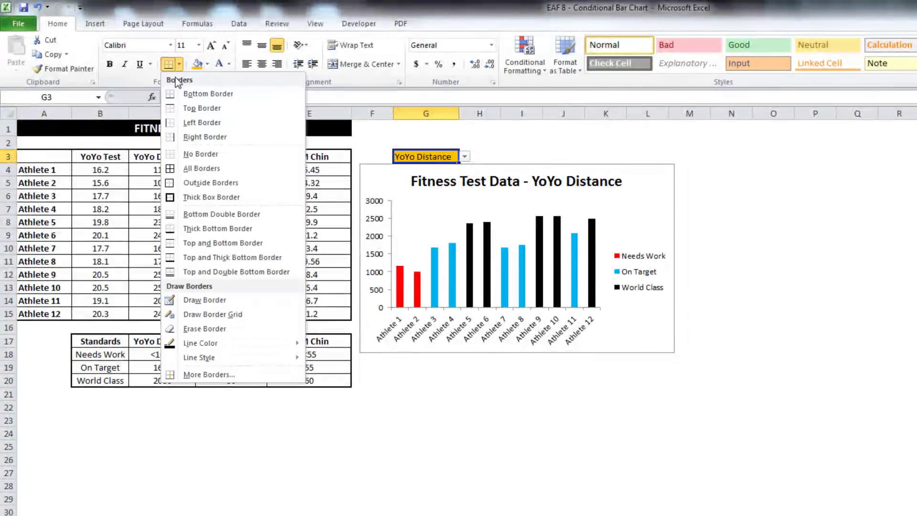
pyautogui.click(182, 197)
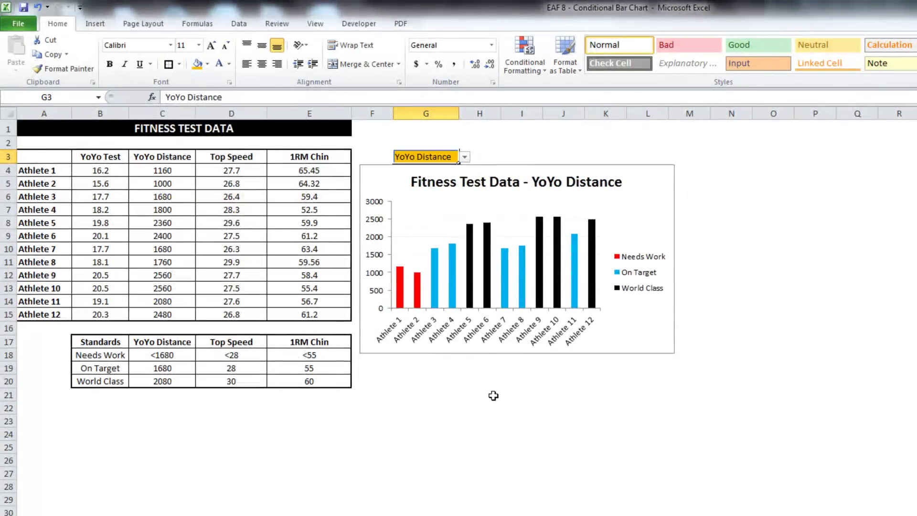
pyautogui.click(489, 434)
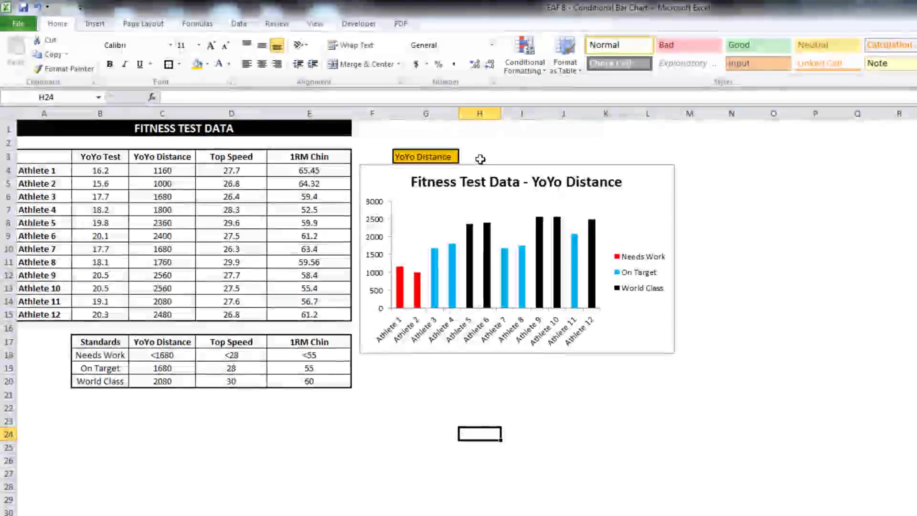
# Set the chart area border to No line, removing its outline.
pyautogui.click(675, 202)
pyautogui.rightClick(675, 202)
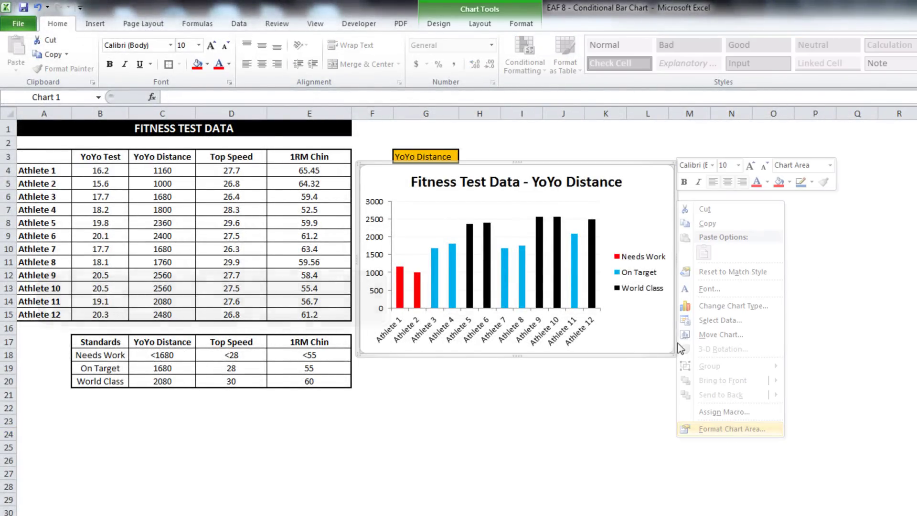
pyautogui.click(732, 429)
pyautogui.click(526, 212)
pyautogui.click(565, 212)
pyautogui.click(757, 503)
pyautogui.click(502, 459)
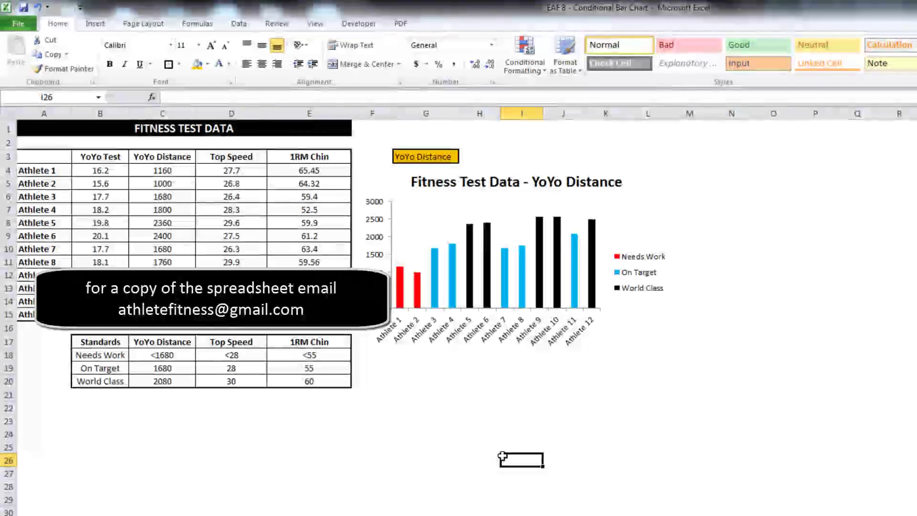
# Switch the G3 selector to Top Speed, then to 1RM Chin.
pyautogui.click(415, 156)
pyautogui.click(464, 157)
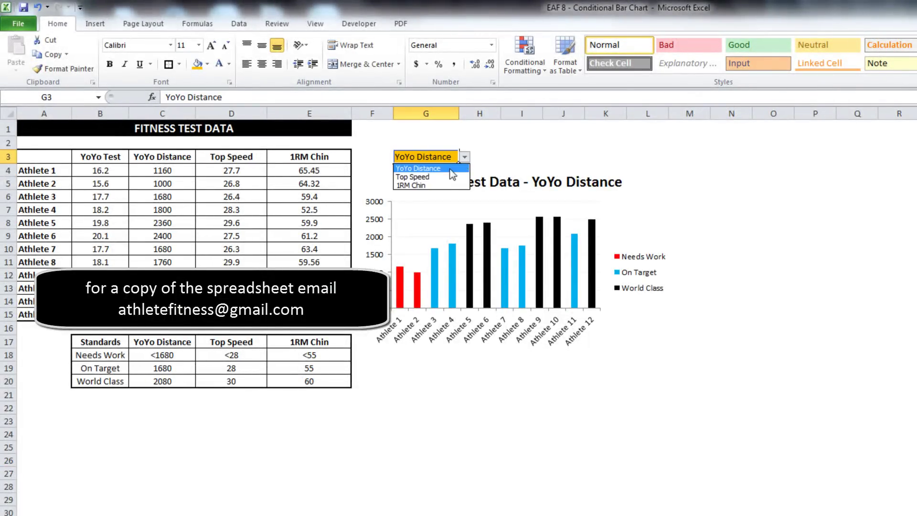
pyautogui.click(423, 180)
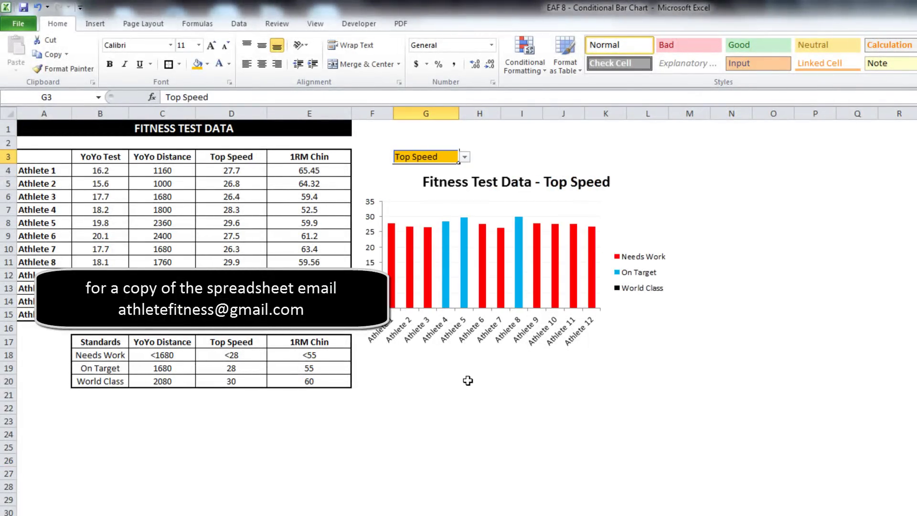
pyautogui.click(464, 157)
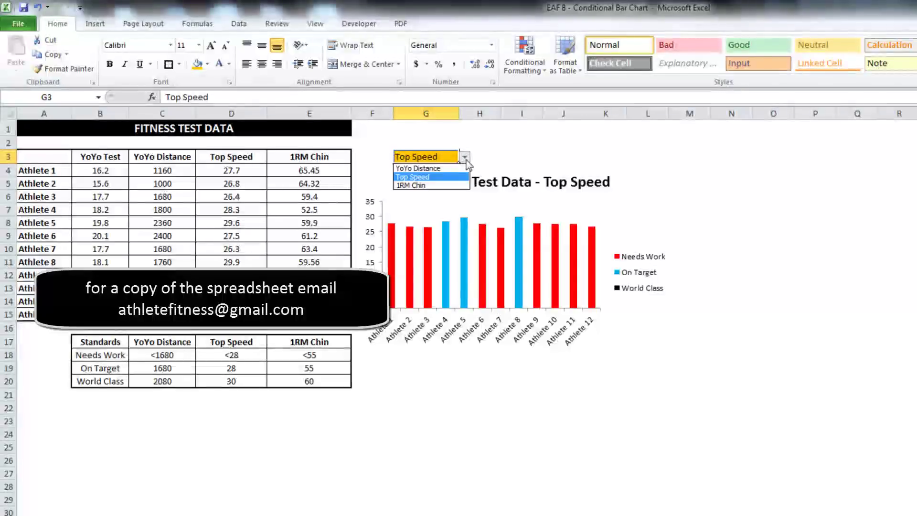
pyautogui.click(427, 186)
pyautogui.click(447, 443)
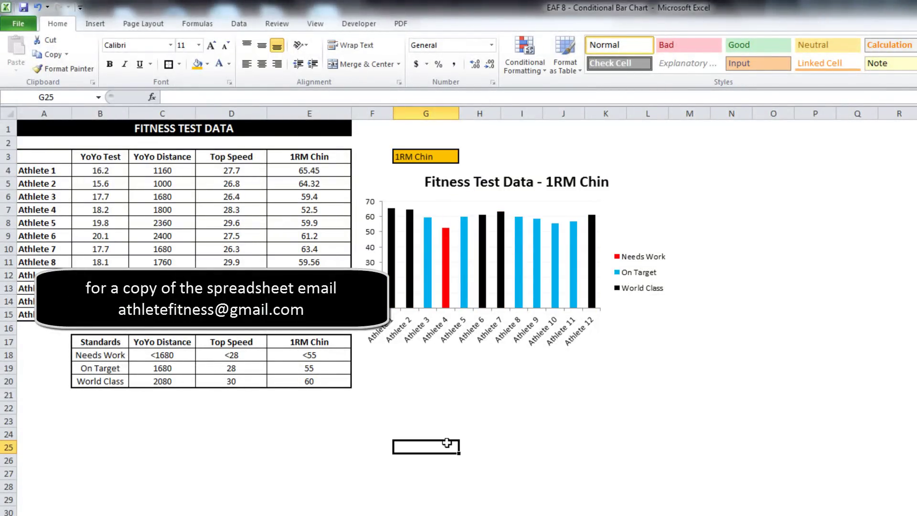